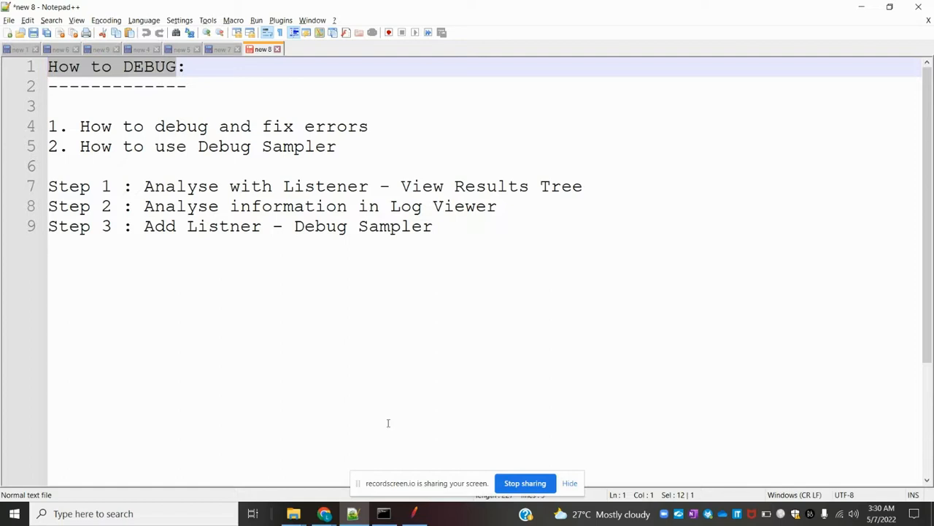
Step: Add a Thread Group to the Test Plan
{"action": "left_click", "coordinate": [421, 515]}
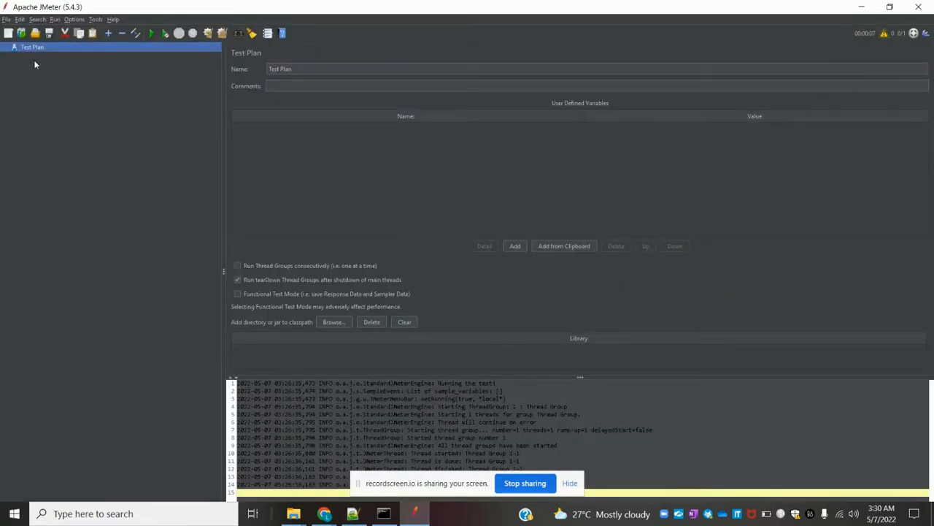
{"action": "right_click", "coordinate": [30, 48]}
{"action": "mouse_move", "coordinate": [62, 56]}
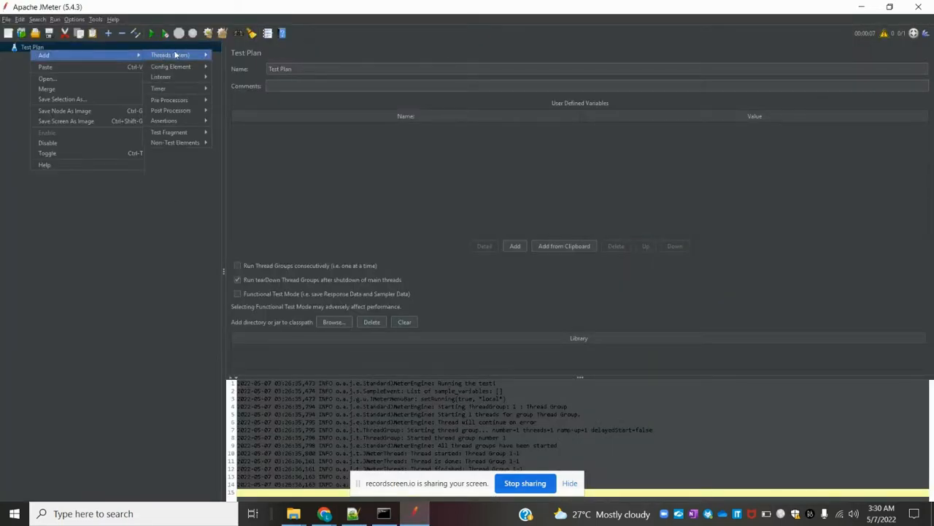
{"action": "mouse_move", "coordinate": [175, 55]}
{"action": "left_click", "coordinate": [229, 56]}
Step: Add an HTTP Request sampler to the Thread Group
{"action": "right_click", "coordinate": [47, 62]}
{"action": "mouse_move", "coordinate": [65, 64]}
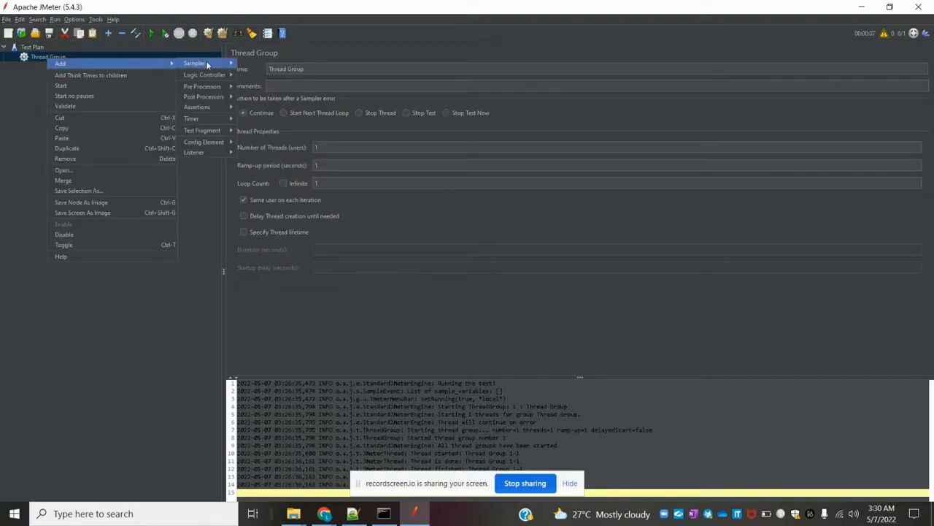
{"action": "mouse_move", "coordinate": [224, 65]}
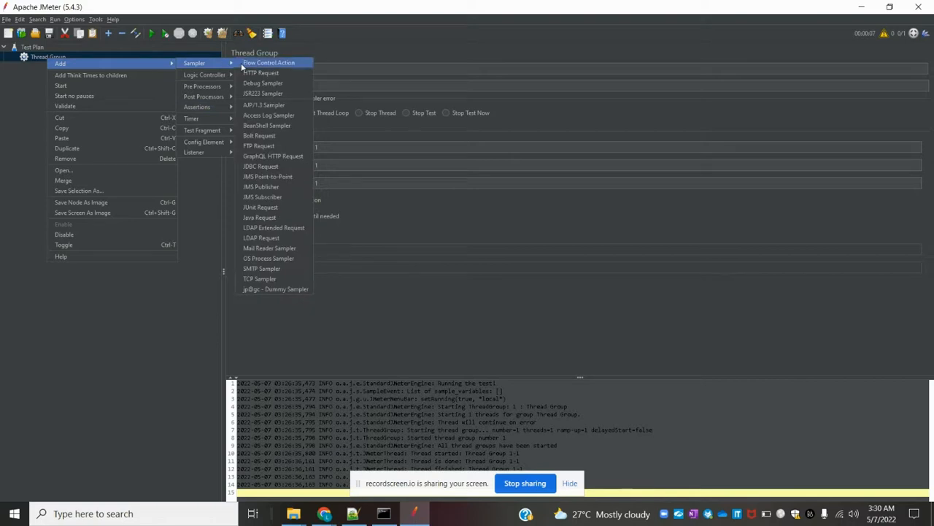
{"action": "left_click", "coordinate": [248, 73]}
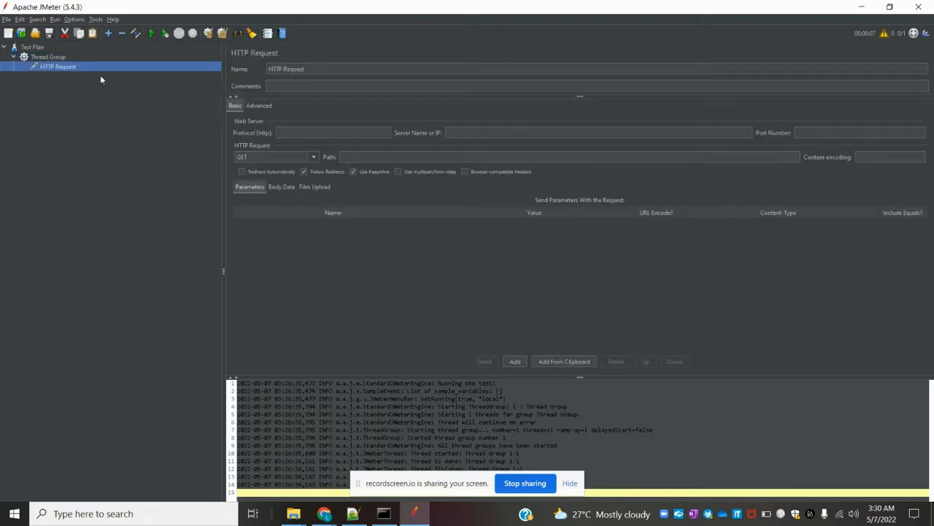
Step: Add a View Results Tree listener to the Thread Group
{"action": "left_click", "coordinate": [60, 58]}
{"action": "right_click", "coordinate": [60, 58]}
{"action": "mouse_move", "coordinate": [168, 61]}
{"action": "mouse_move", "coordinate": [234, 151]}
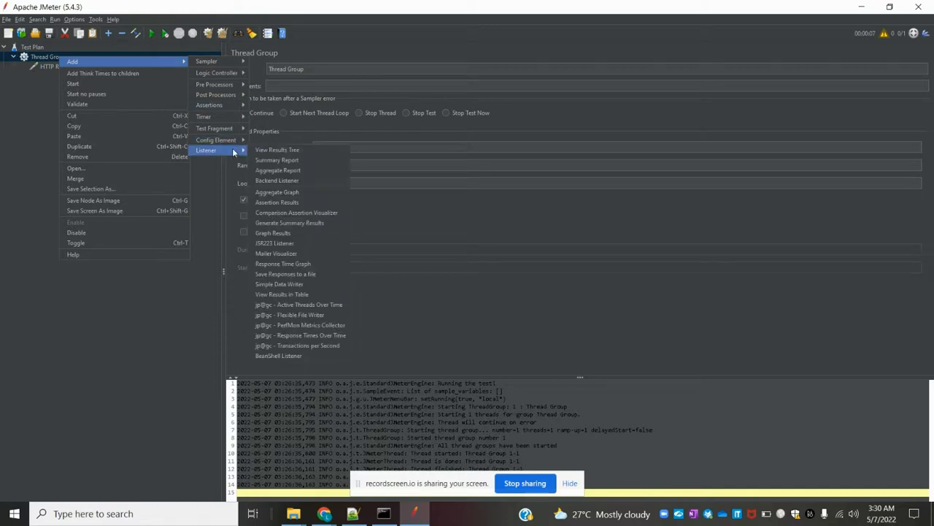
{"action": "left_click", "coordinate": [264, 150]}
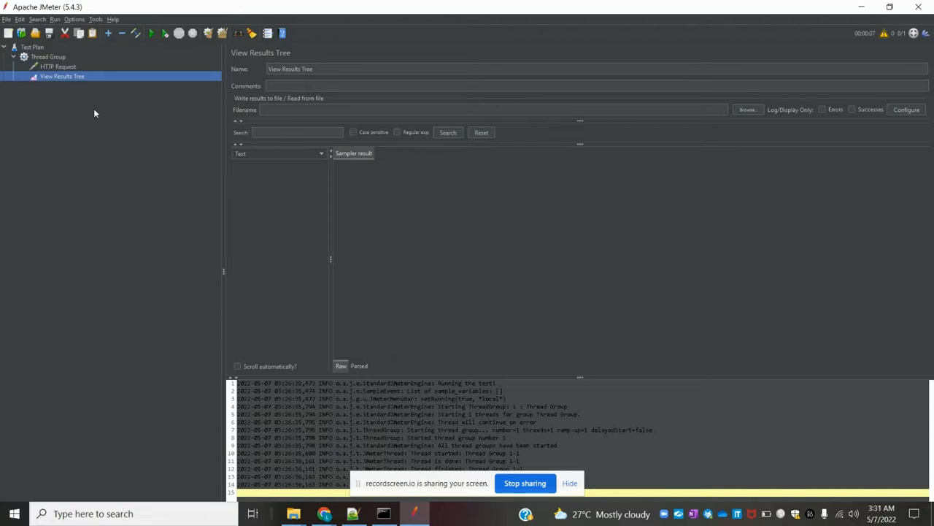
{"action": "left_click", "coordinate": [63, 67]}
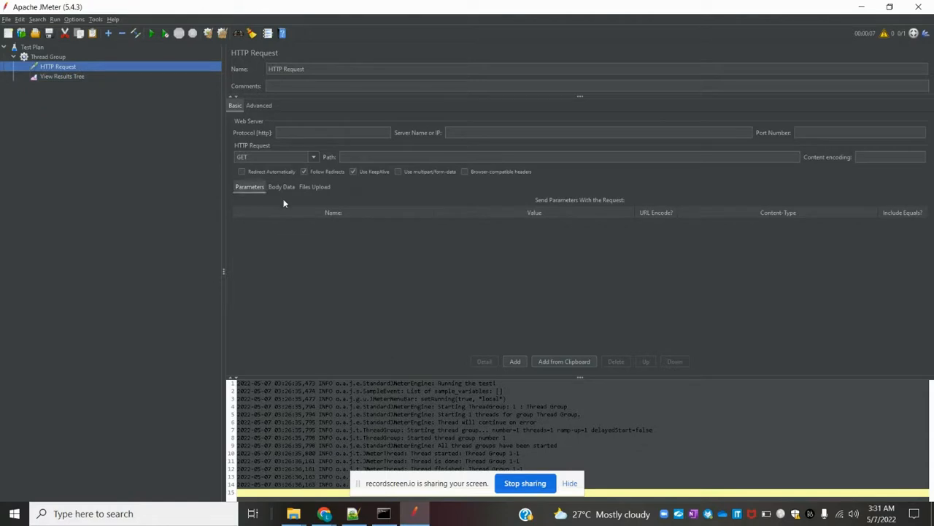
{"action": "mouse_move", "coordinate": [326, 514]}
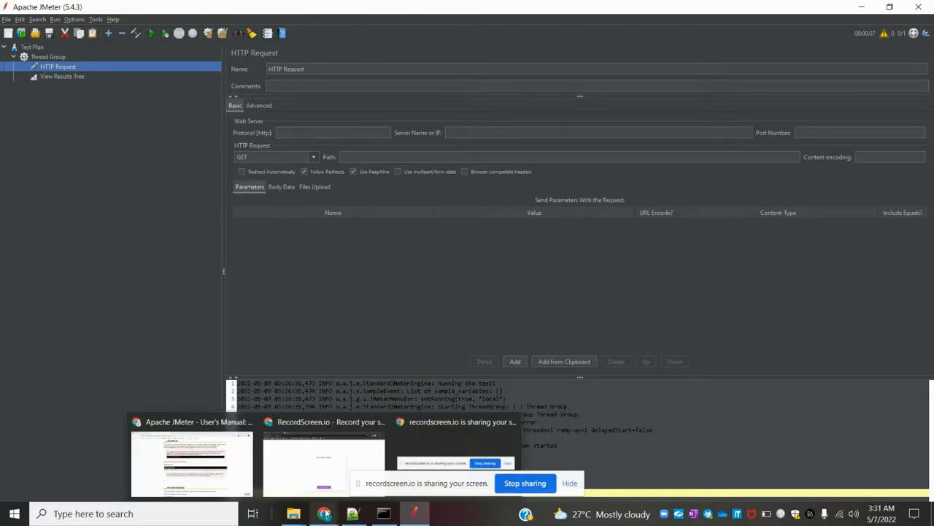
{"action": "left_click", "coordinate": [323, 463]}
{"action": "left_click", "coordinate": [208, 8]}
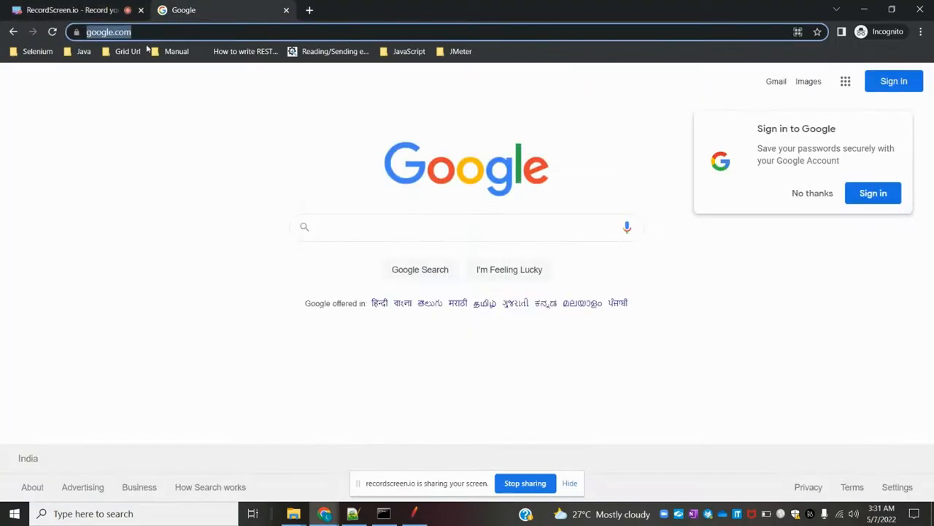
{"action": "left_click", "coordinate": [169, 34]}
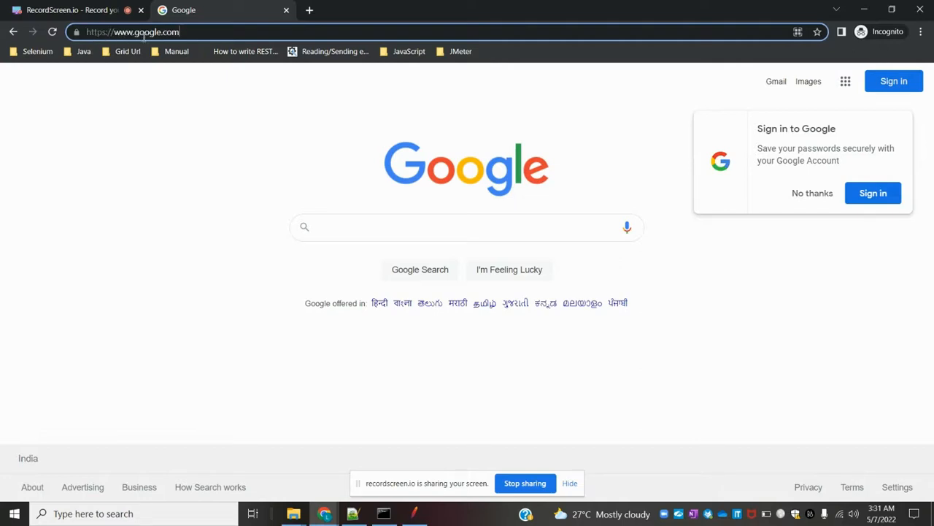
{"action": "key", "text": "ctrl+a"}
{"action": "key", "text": "ctrl+c"}
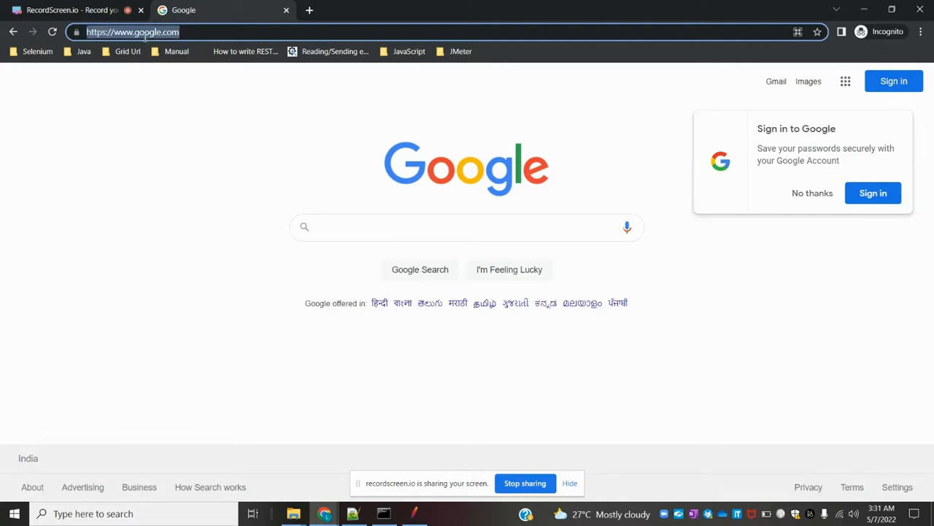
{"action": "key", "text": "alt+Tab"}
{"action": "left_click", "coordinate": [487, 134]}
{"action": "key", "text": "ctrl+v"}
{"action": "key", "text": "BackSpace"}
{"action": "key", "text": "Delete"}
{"action": "key", "text": "Delete"}
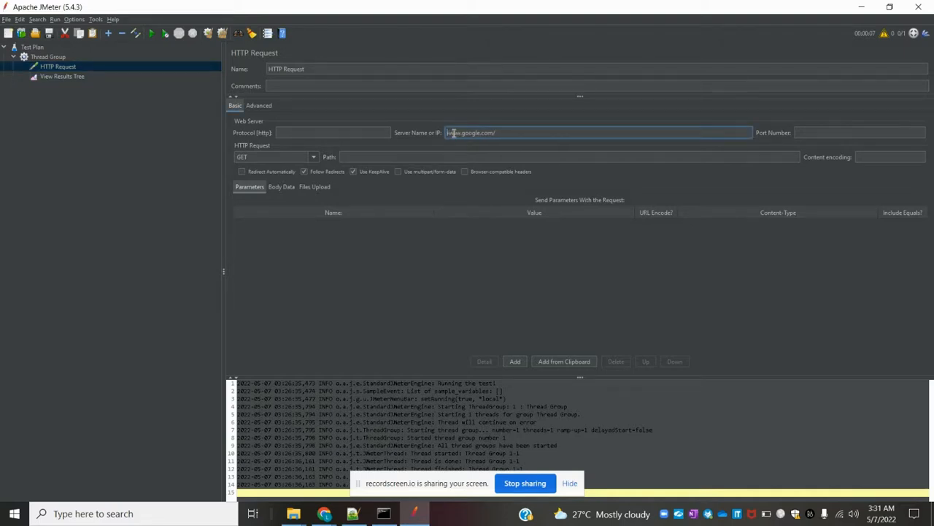
{"action": "left_click", "coordinate": [378, 132]}
{"action": "type", "text": "https"}
{"action": "left_click", "coordinate": [507, 133]}
Step: Run the test without saving and check the HTTP Request result returned 200 OK
{"action": "left_click", "coordinate": [59, 77]}
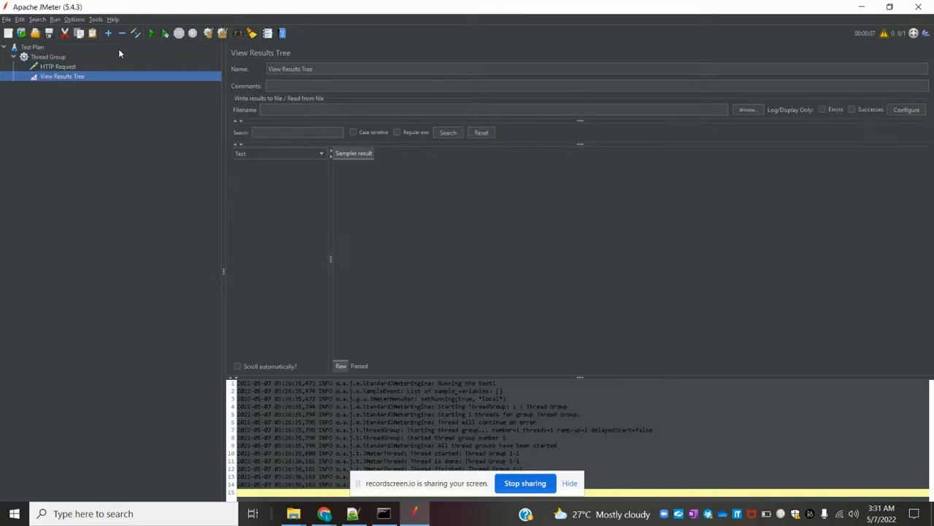
{"action": "left_click", "coordinate": [150, 34]}
{"action": "left_click", "coordinate": [480, 277]}
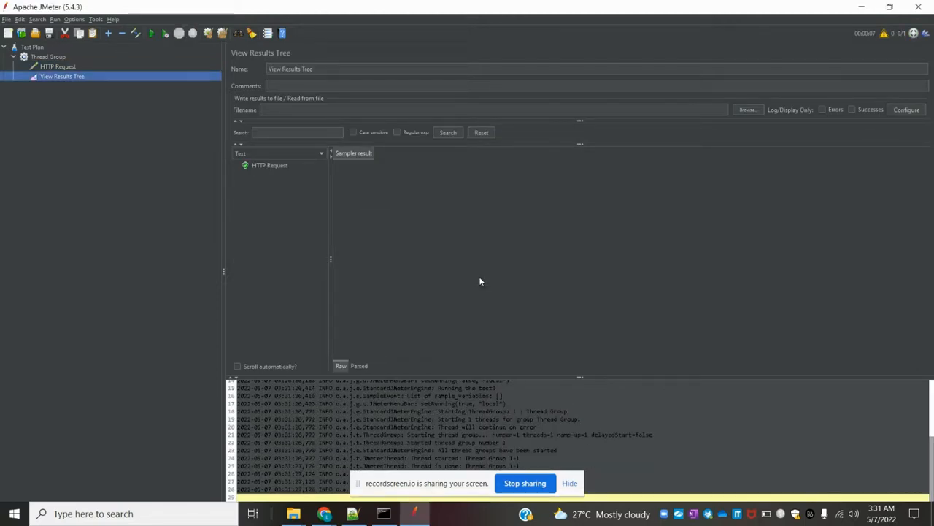
{"action": "left_click", "coordinate": [285, 168]}
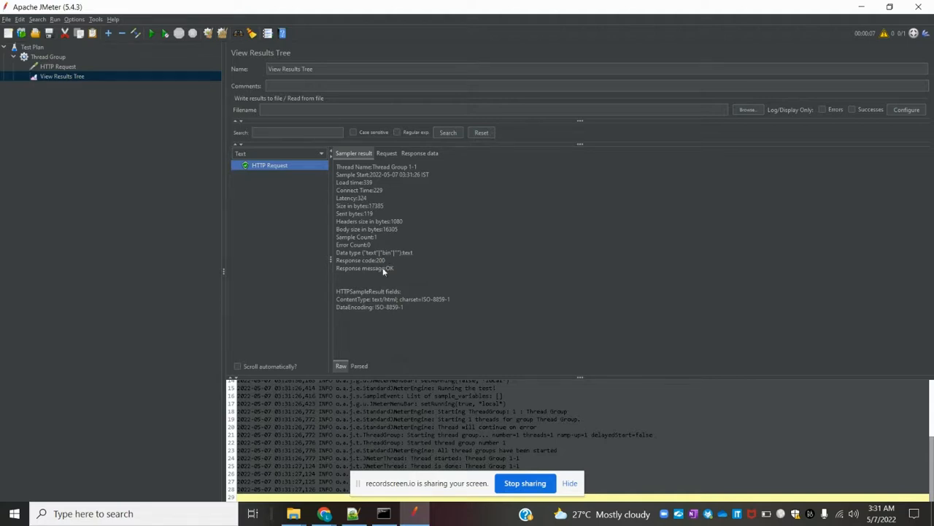
{"action": "left_click", "coordinate": [384, 154]}
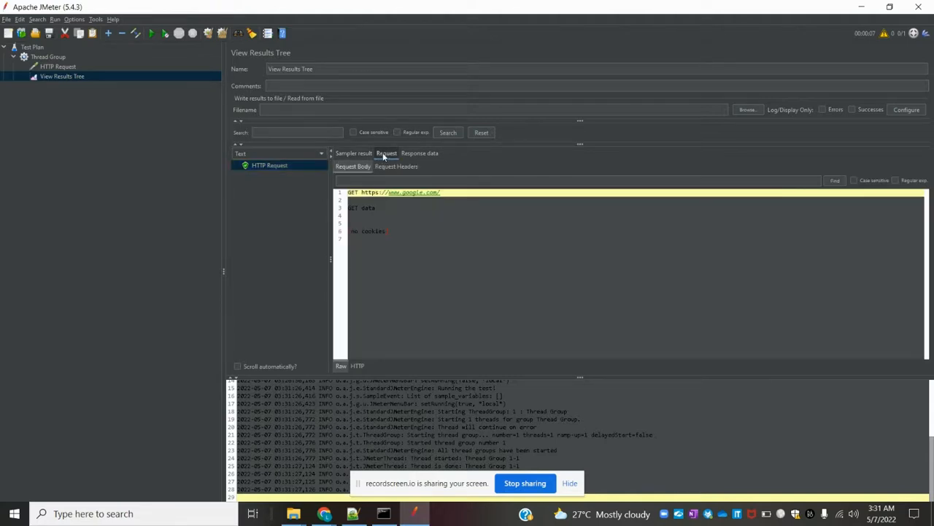
Step: Show Google's HTML response data as text and hide the log panel
{"action": "left_click", "coordinate": [415, 154]}
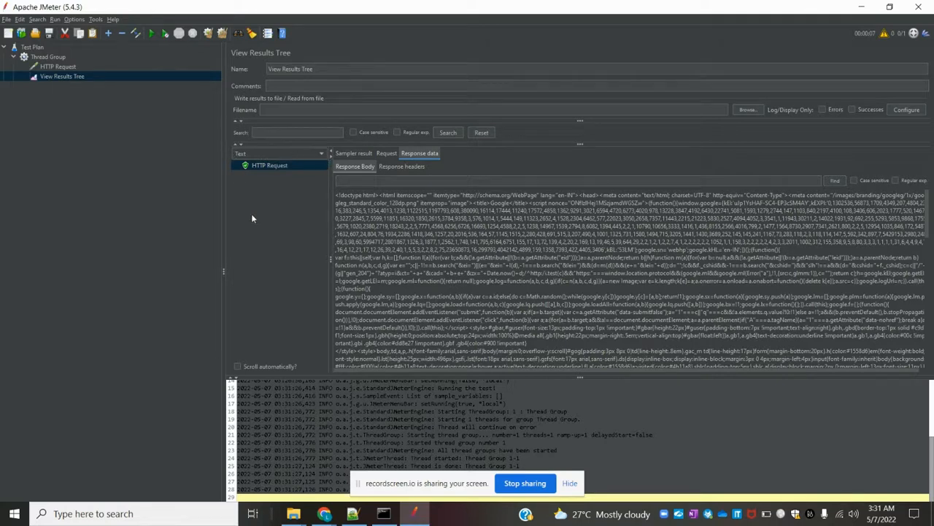
{"action": "left_click", "coordinate": [274, 155]}
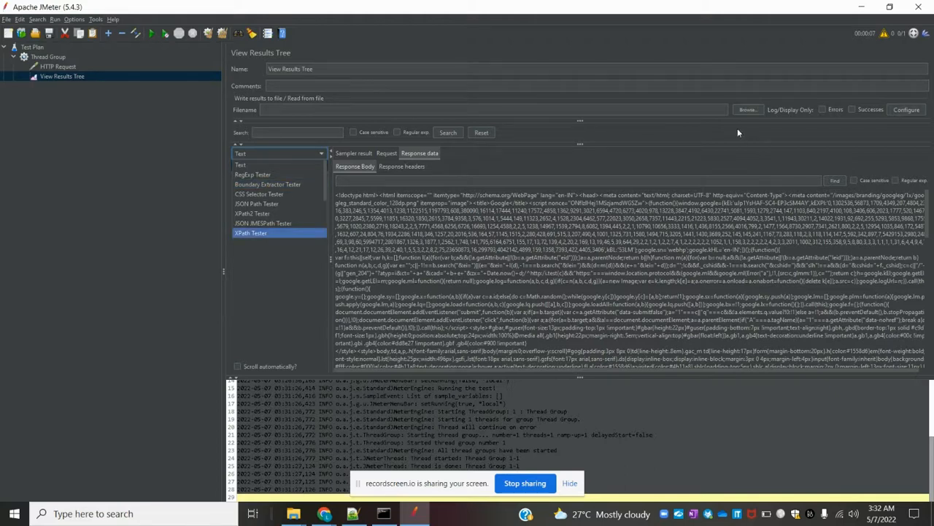
{"action": "left_click", "coordinate": [884, 34]}
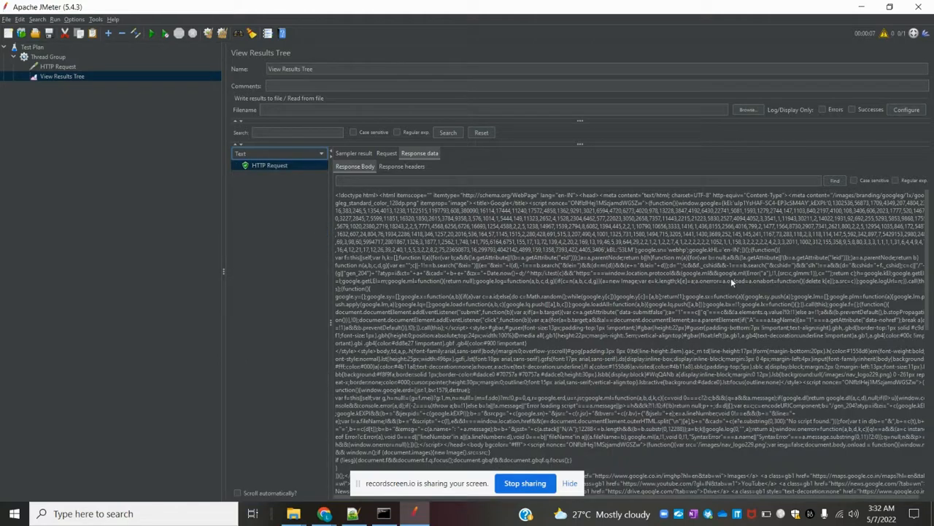
Step: Show and resize the log panel, then scroll Google's HTML response to the end
{"action": "left_click", "coordinate": [885, 34]}
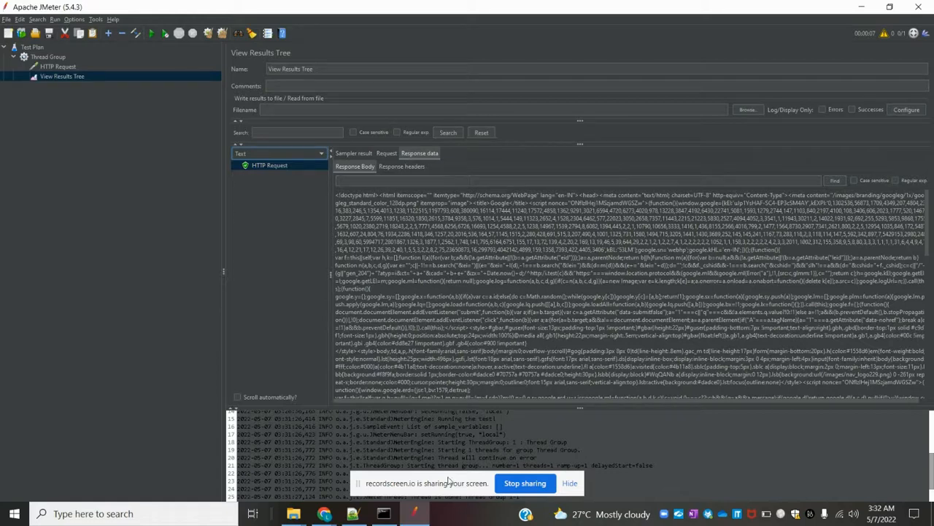
{"action": "left_click_drag", "start_coordinate": [447, 481], "coordinate": [68, 478]}
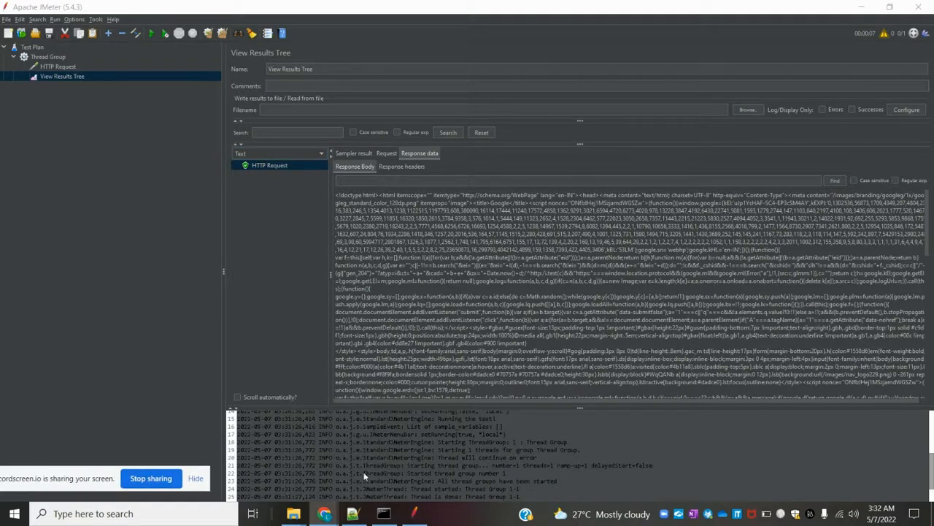
{"action": "left_click_drag", "start_coordinate": [541, 410], "coordinate": [550, 232]}
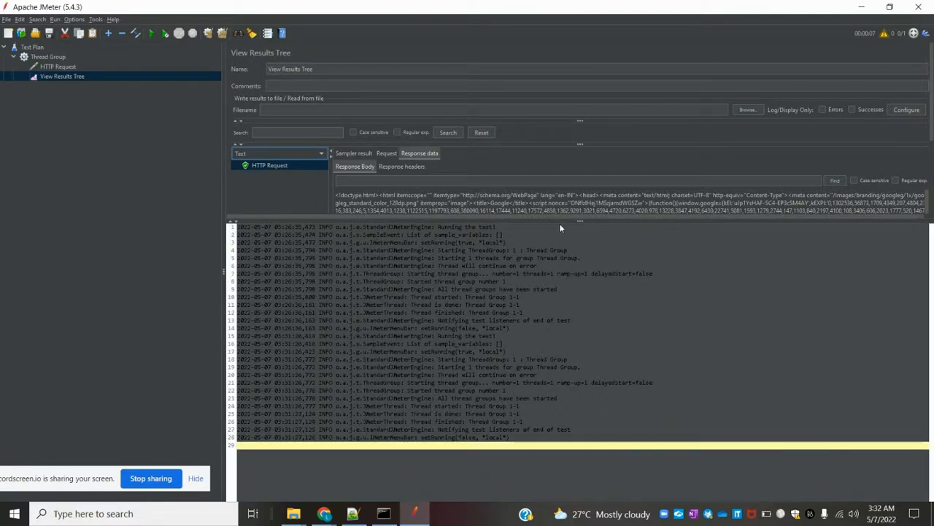
{"action": "left_click_drag", "start_coordinate": [560, 222], "coordinate": [564, 432]}
{"action": "left_click_drag", "start_coordinate": [930, 245], "coordinate": [920, 432]}
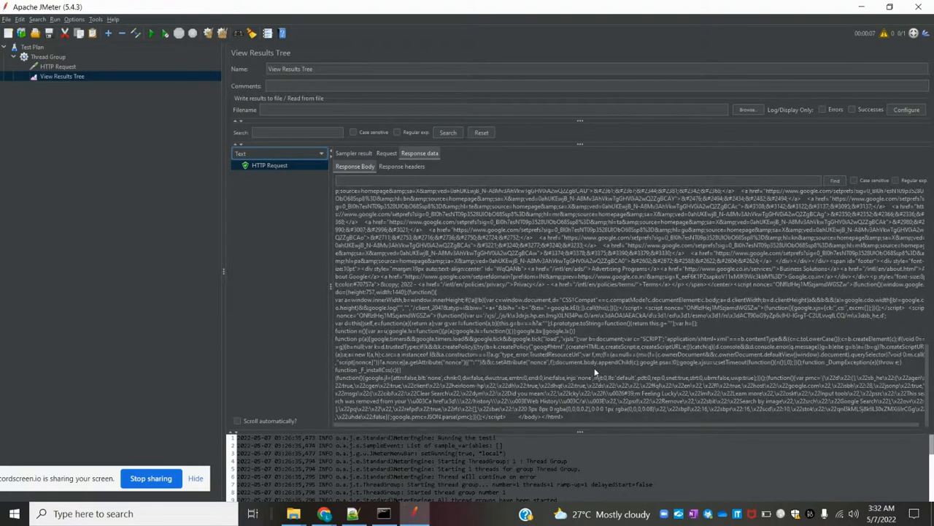
{"action": "left_click", "coordinate": [709, 181]}
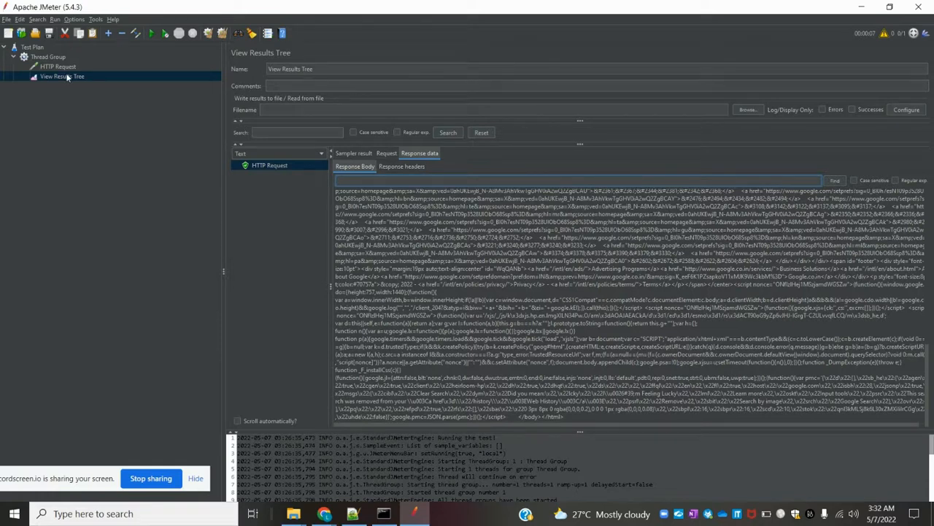
{"action": "left_click", "coordinate": [51, 59]}
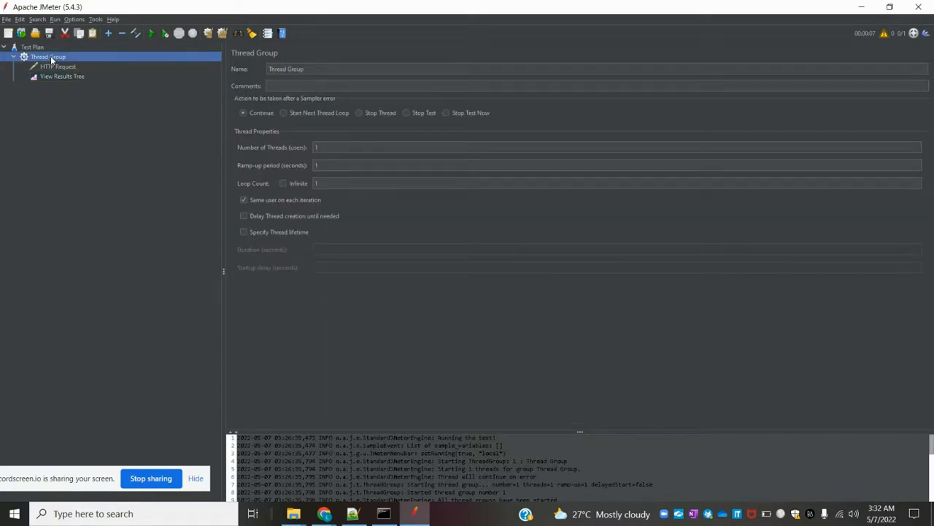
Step: Add a Debug Sampler and move it between HTTP Request and View Results Tree
{"action": "right_click", "coordinate": [51, 60]}
{"action": "mouse_move", "coordinate": [135, 63]}
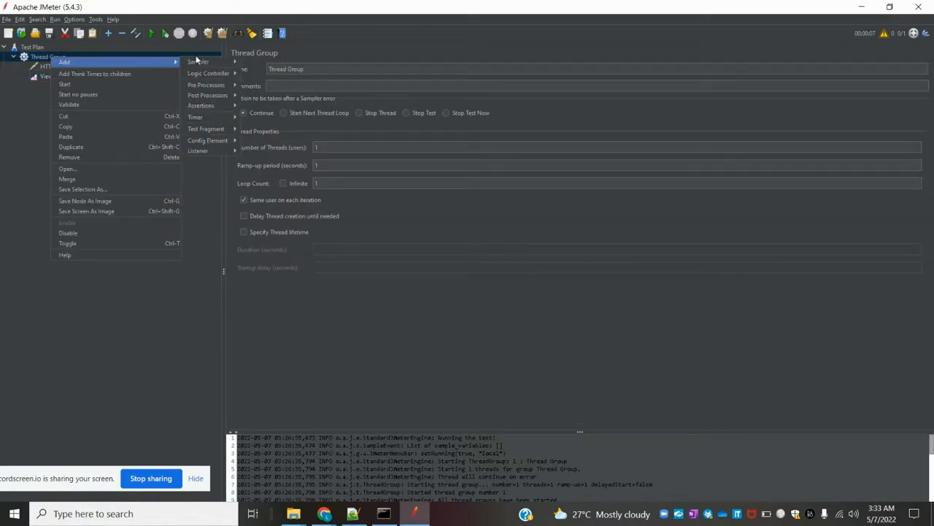
{"action": "mouse_move", "coordinate": [220, 152]}
{"action": "mouse_move", "coordinate": [218, 63]}
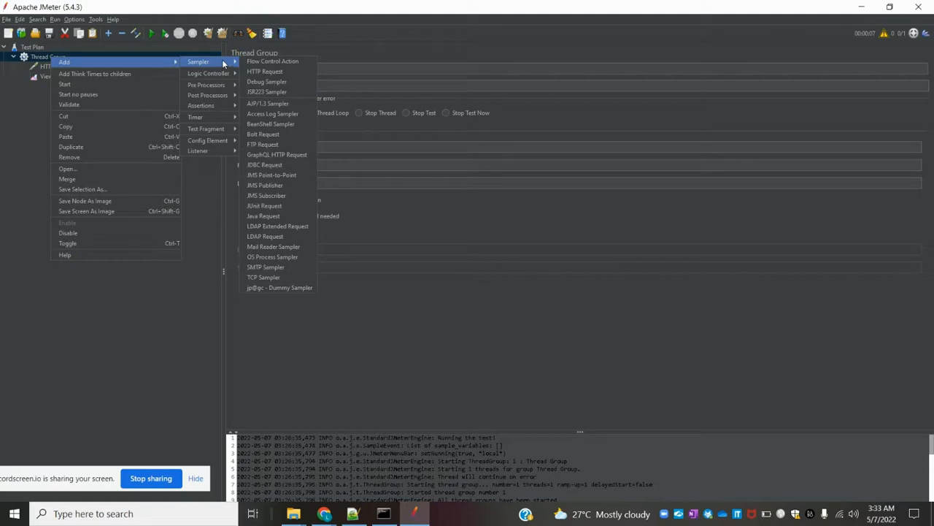
{"action": "left_click", "coordinate": [268, 82]}
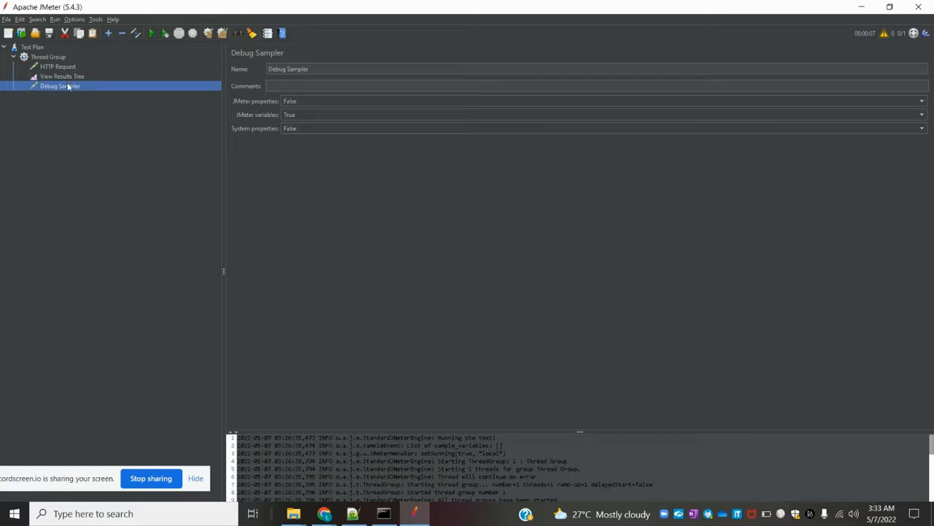
{"action": "left_click_drag", "start_coordinate": [67, 87], "coordinate": [63, 76]}
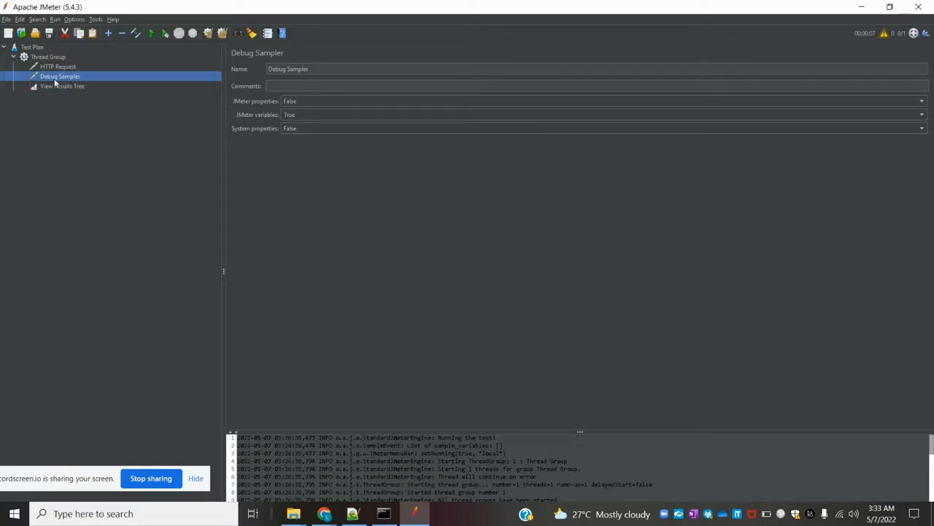
Step: Set the Debug Sampler's JMeter and System properties to True, then add a Test Plan variable row
{"action": "left_click", "coordinate": [55, 86]}
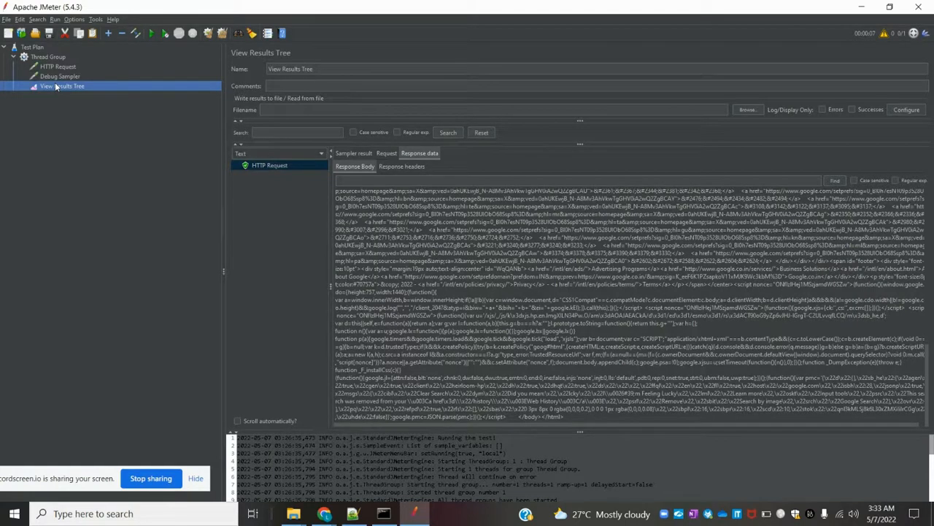
{"action": "left_click", "coordinate": [56, 76]}
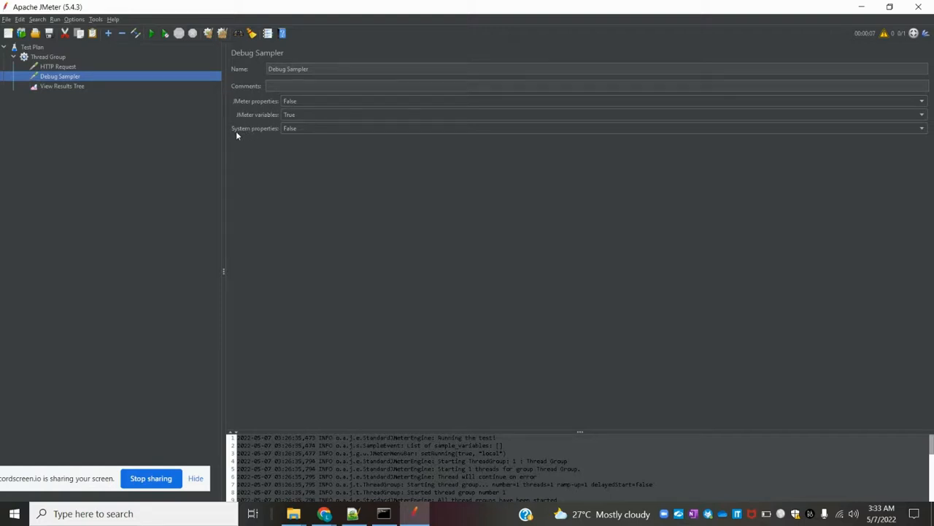
{"action": "left_click", "coordinate": [305, 102]}
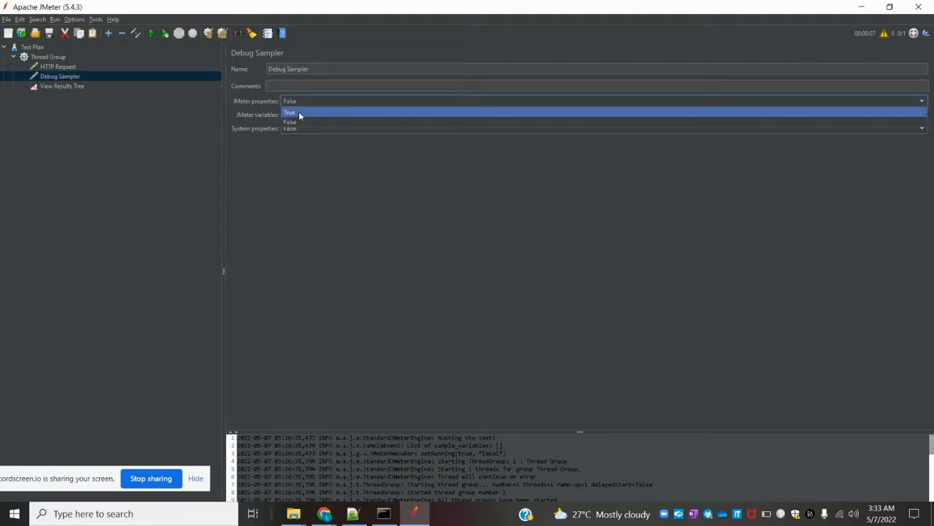
{"action": "left_click", "coordinate": [299, 111]}
{"action": "left_click", "coordinate": [304, 127]}
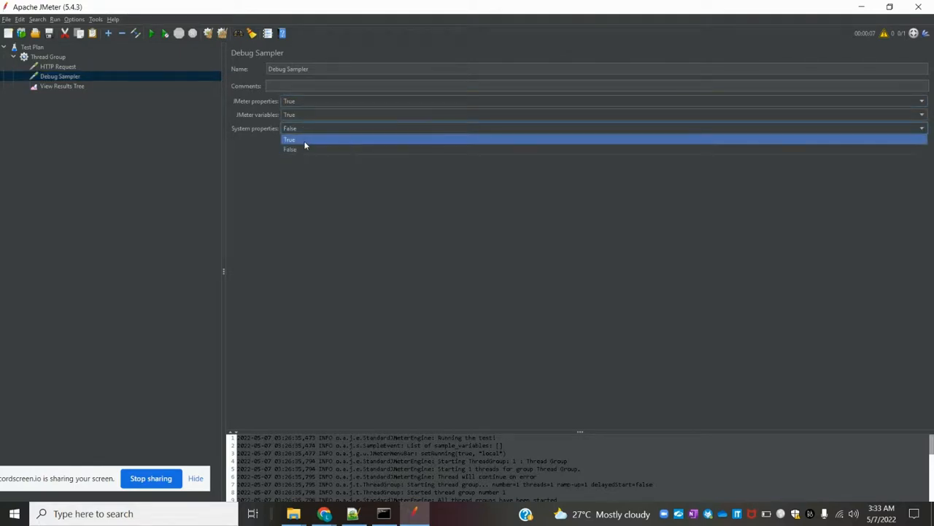
{"action": "left_click", "coordinate": [305, 140]}
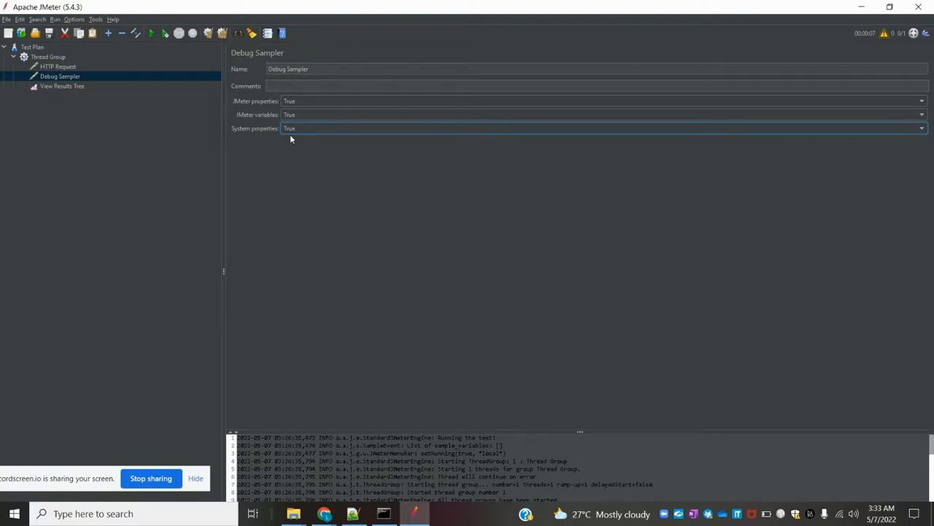
{"action": "left_click", "coordinate": [32, 48]}
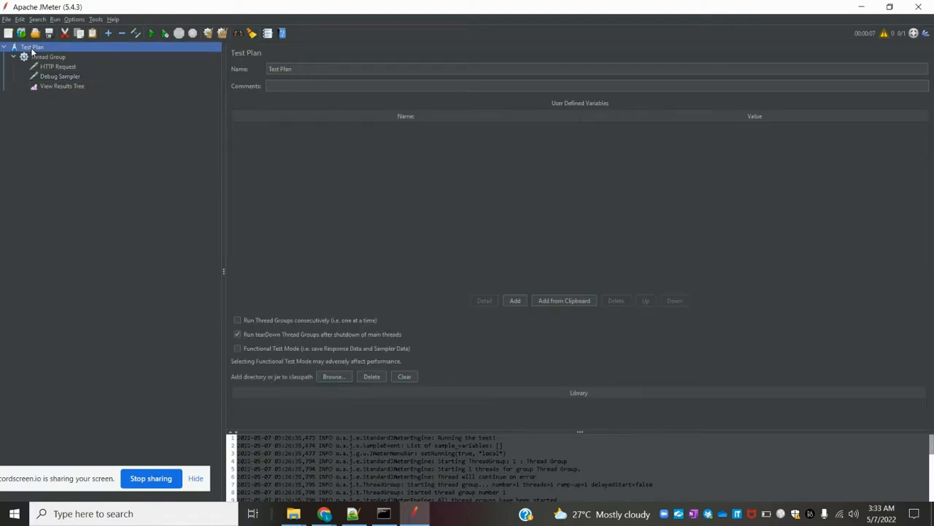
{"action": "left_click", "coordinate": [514, 301]}
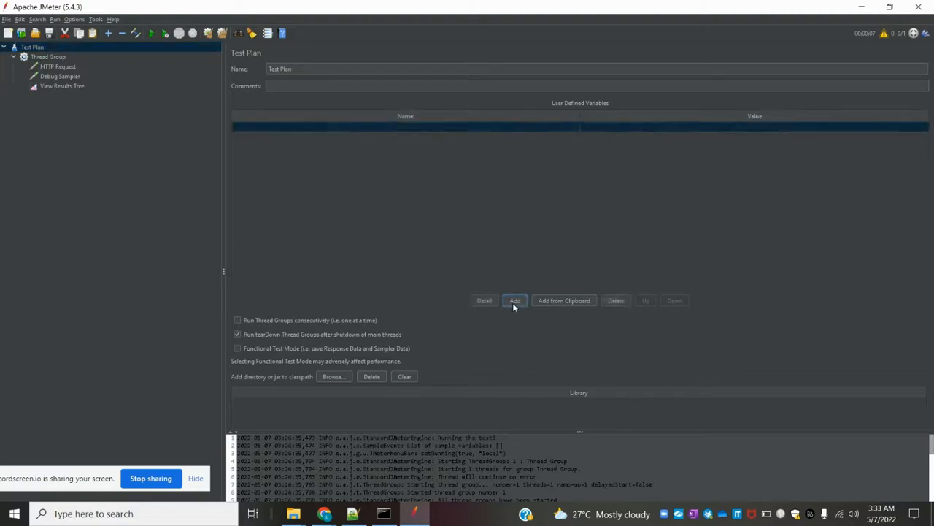
Step: Define a user variable called Name holding a person's name
{"action": "double_click", "coordinate": [325, 131]}
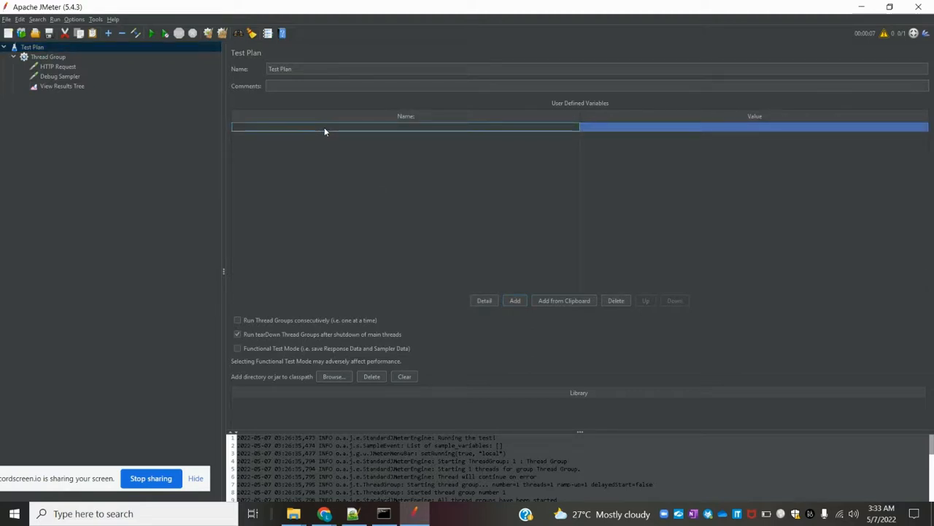
{"action": "double_click", "coordinate": [325, 129]}
{"action": "type", "text": "lokesh"}
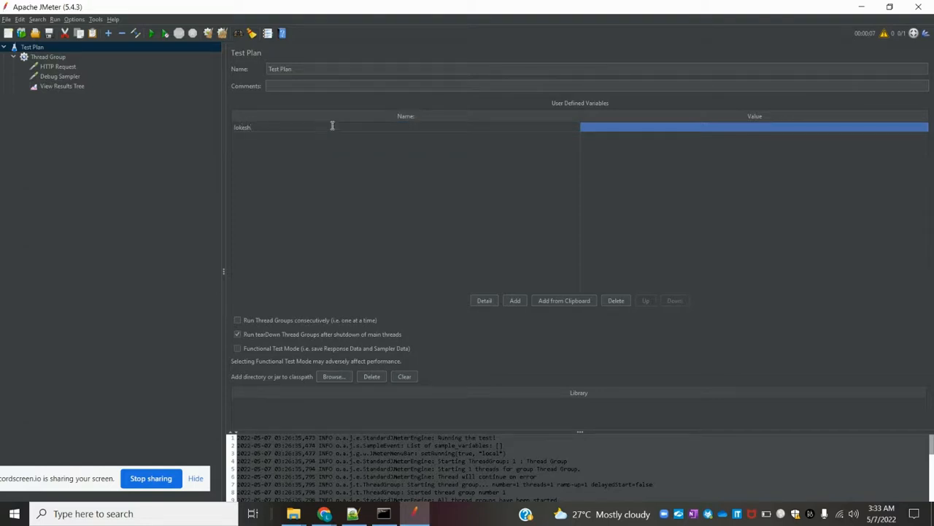
{"action": "key", "text": "BackSpace"}
{"action": "key", "text": "BackSpace"}
{"action": "key", "text": "BackSpace"}
{"action": "key", "text": "BackSpace"}
{"action": "key", "text": "BackSpace"}
{"action": "key", "text": "BackSpace"}
{"action": "type", "text": "Name"}
{"action": "left_click", "coordinate": [603, 130]}
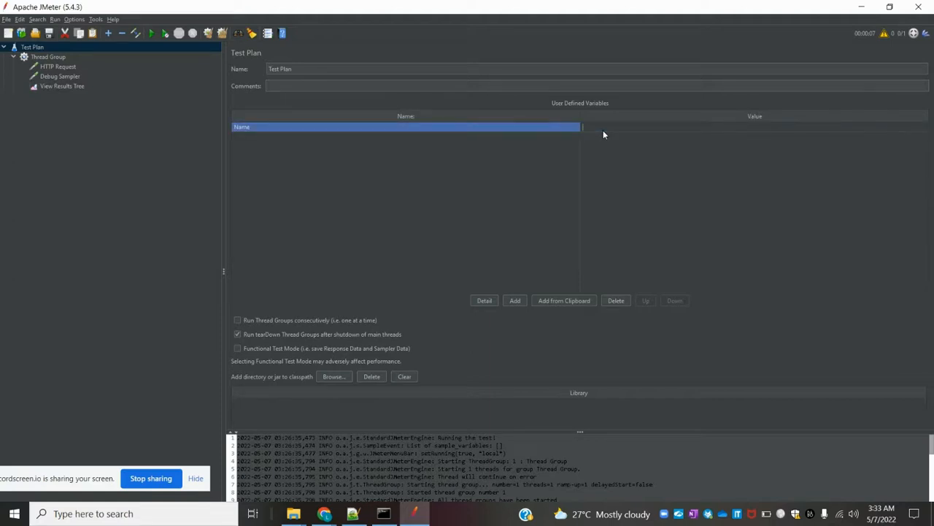
{"action": "left_click", "coordinate": [477, 184]}
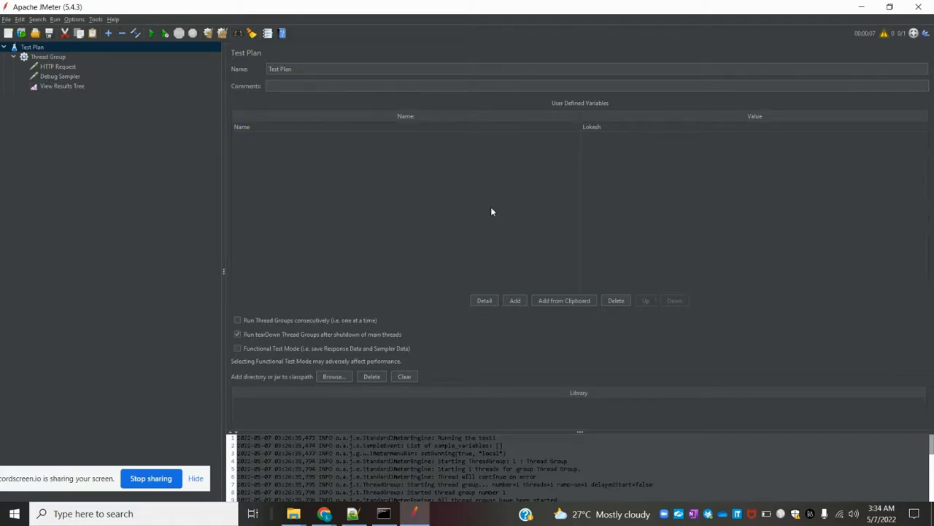
Step: Define a user variable called Password with a numeric password value
{"action": "left_click", "coordinate": [515, 300]}
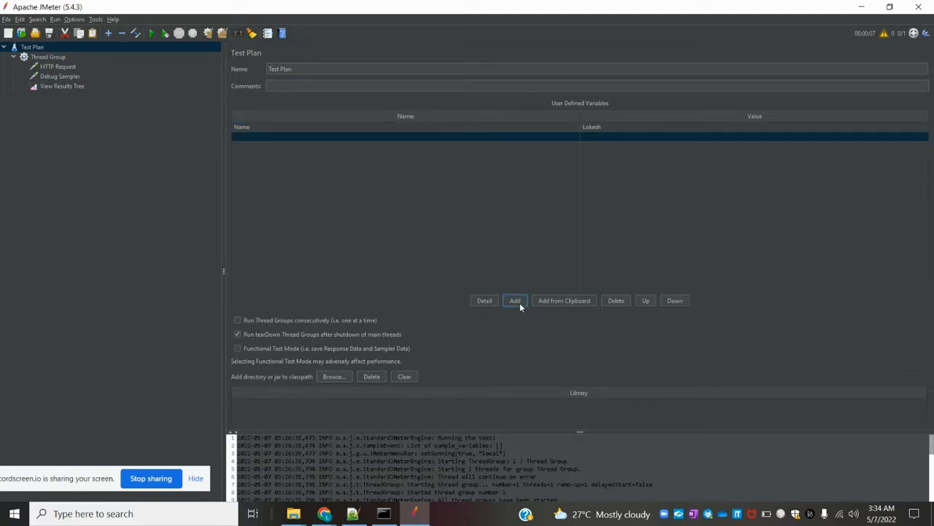
{"action": "left_click", "coordinate": [332, 136]}
{"action": "type", "text": "P"}
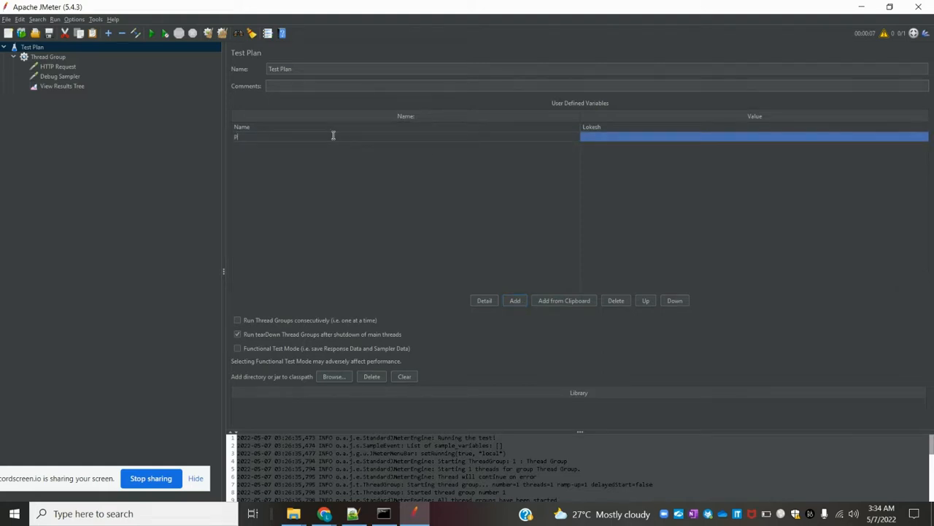
{"action": "type", "text": "assword"}
{"action": "left_click", "coordinate": [592, 137]}
{"action": "type", "text": "1234"}
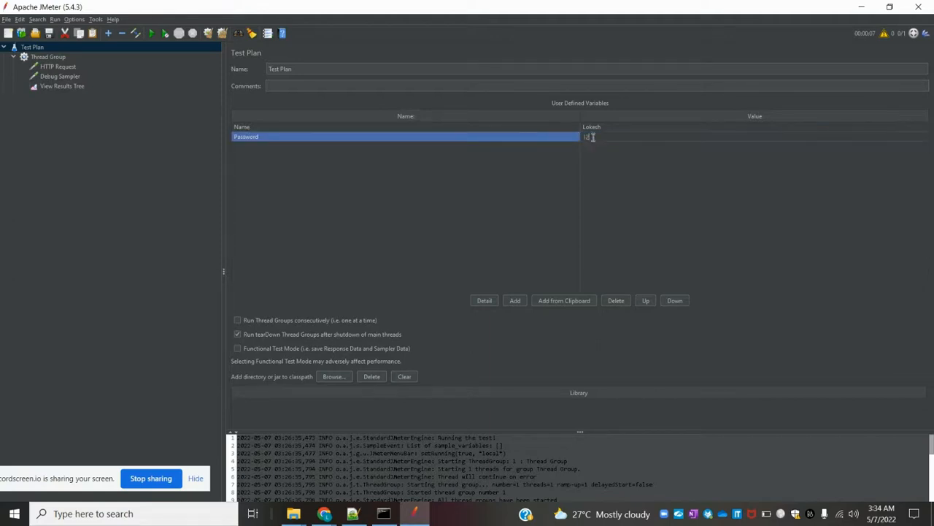
{"action": "type", "text": "5"}
{"action": "left_click", "coordinate": [532, 194]}
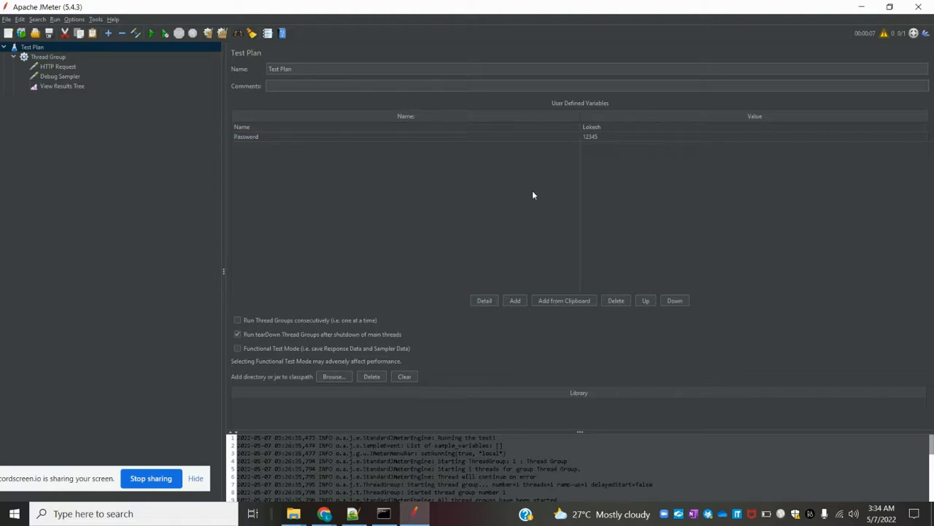
{"action": "left_click", "coordinate": [62, 86]}
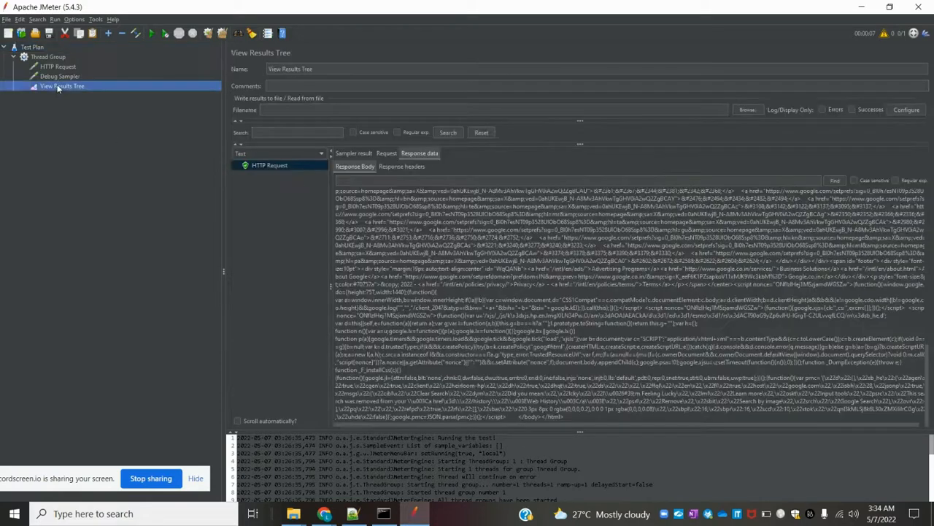
Step: Clear previous results and rerun the test plan without saving
{"action": "left_click", "coordinate": [221, 33]}
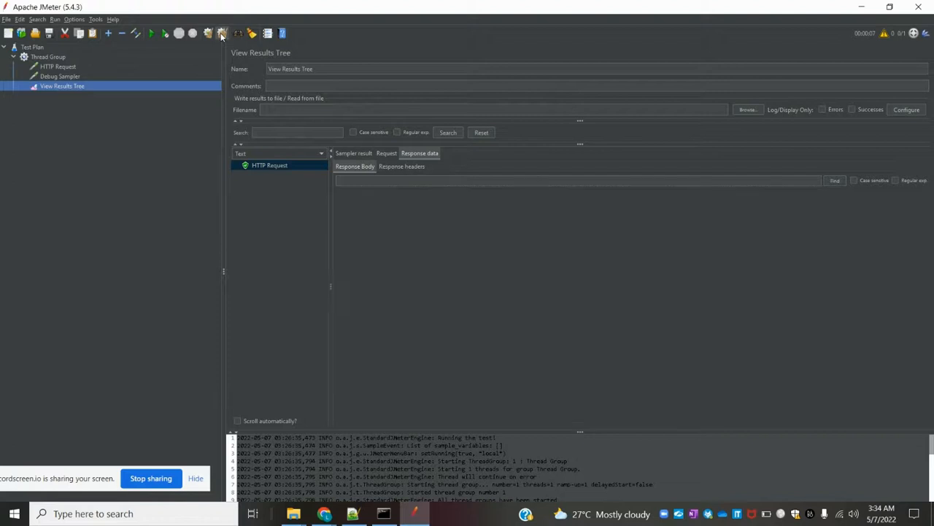
{"action": "left_click", "coordinate": [151, 34]}
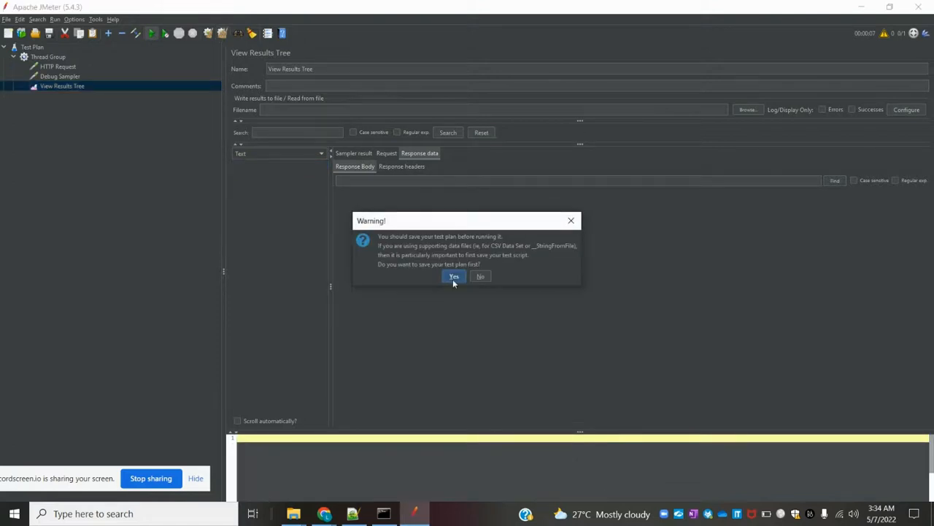
{"action": "left_click", "coordinate": [481, 276]}
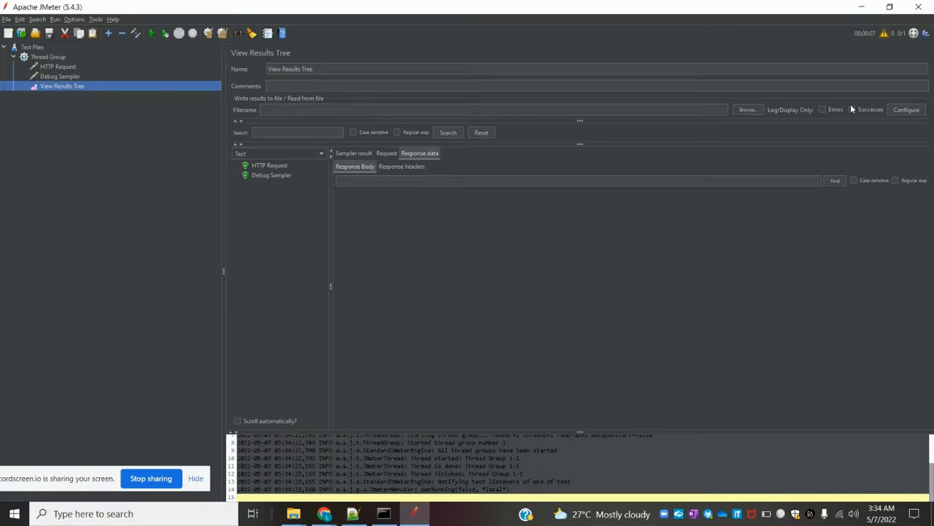
{"action": "left_click", "coordinate": [884, 33]}
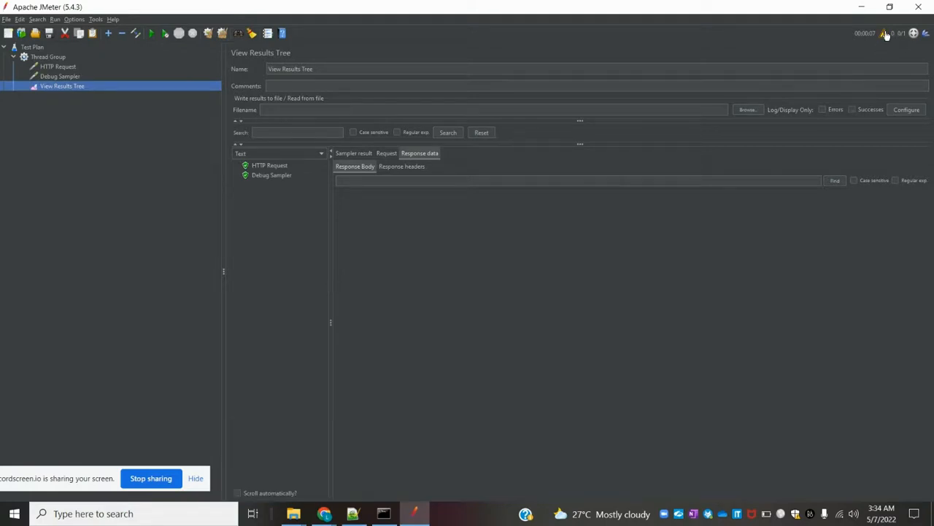
Step: Inspect the Debug Sampler output, highlighting the Name and Password variable lines
{"action": "left_click", "coordinate": [266, 166]}
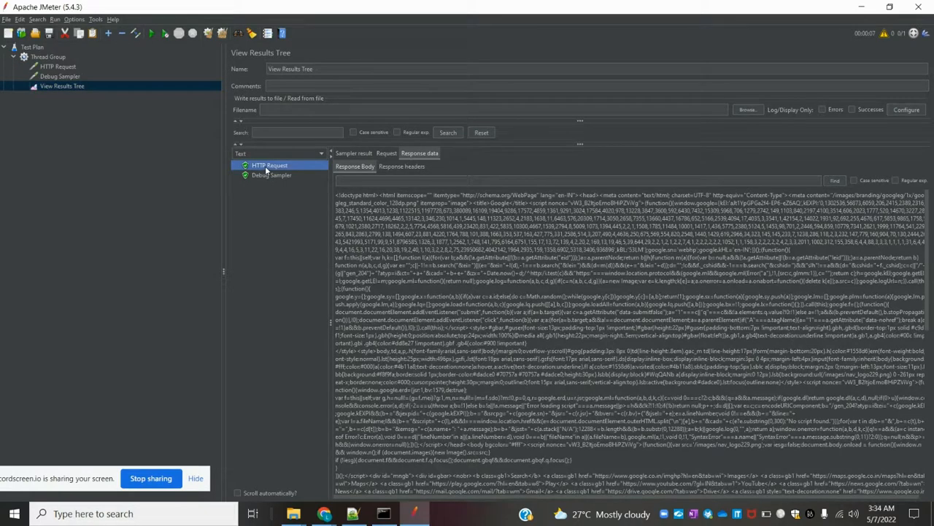
{"action": "left_click", "coordinate": [272, 176]}
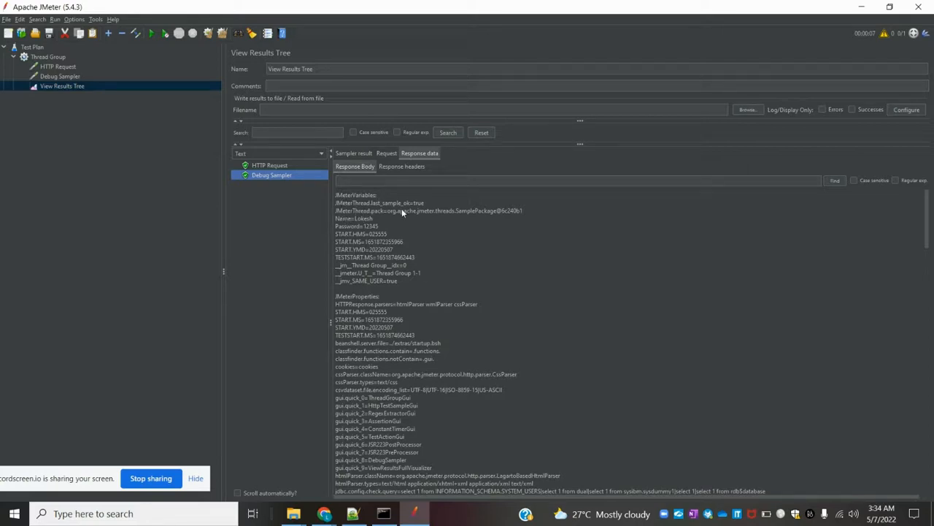
{"action": "left_click_drag", "start_coordinate": [337, 219], "coordinate": [378, 227]}
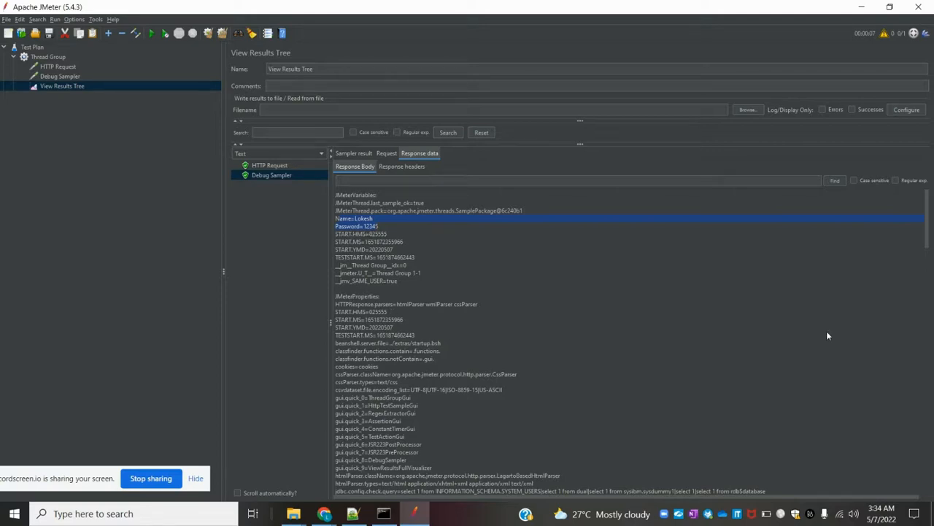
{"action": "left_click_drag", "start_coordinate": [928, 217], "coordinate": [933, 268]}
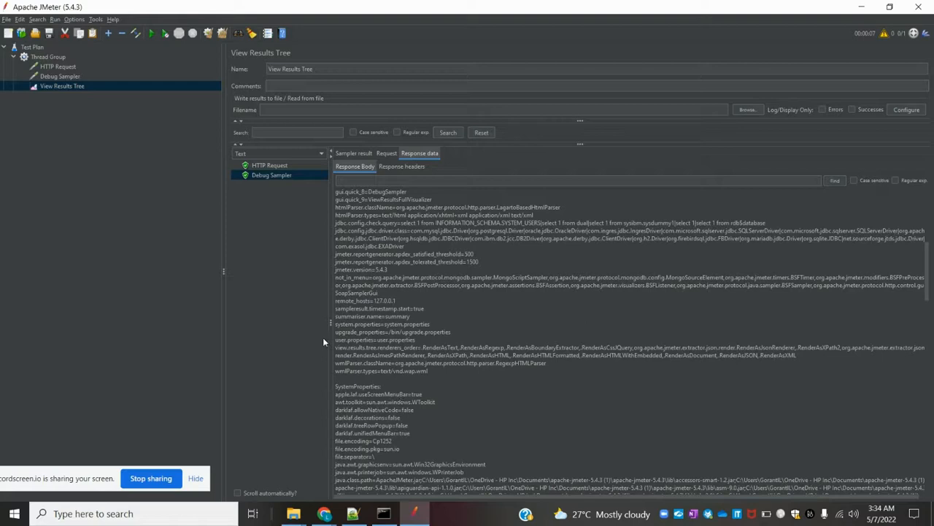
{"action": "left_click", "coordinate": [58, 77]}
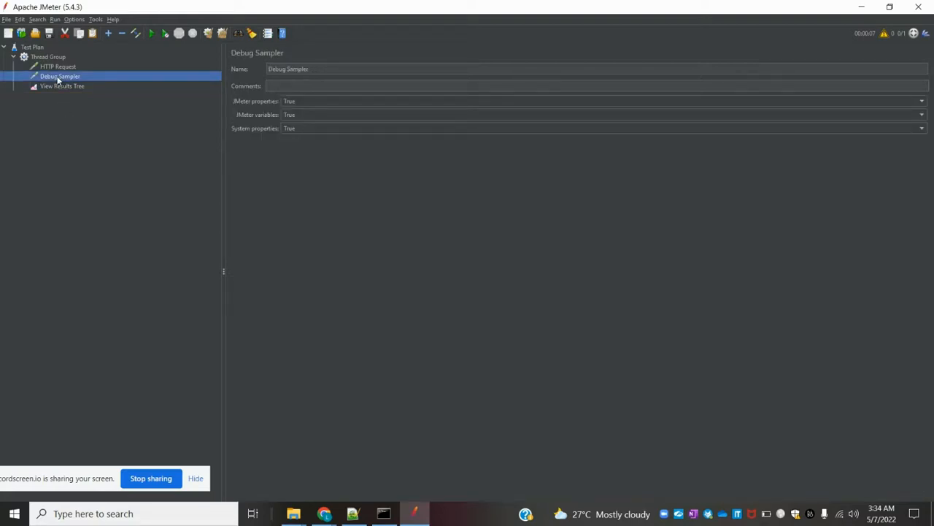
Step: Add a Debug PostProcessor under the HTTP Request
{"action": "left_click", "coordinate": [54, 67]}
{"action": "right_click", "coordinate": [55, 67]}
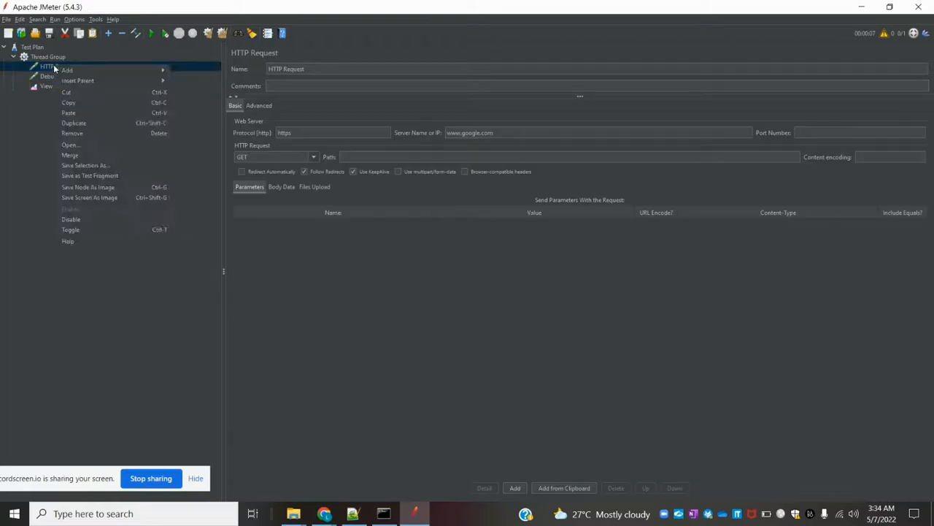
{"action": "mouse_move", "coordinate": [162, 71]}
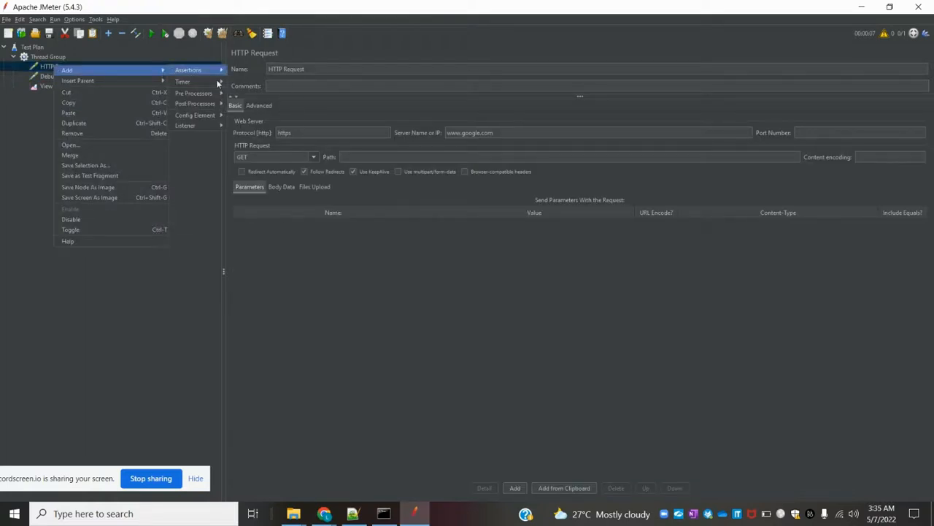
{"action": "mouse_move", "coordinate": [218, 103]}
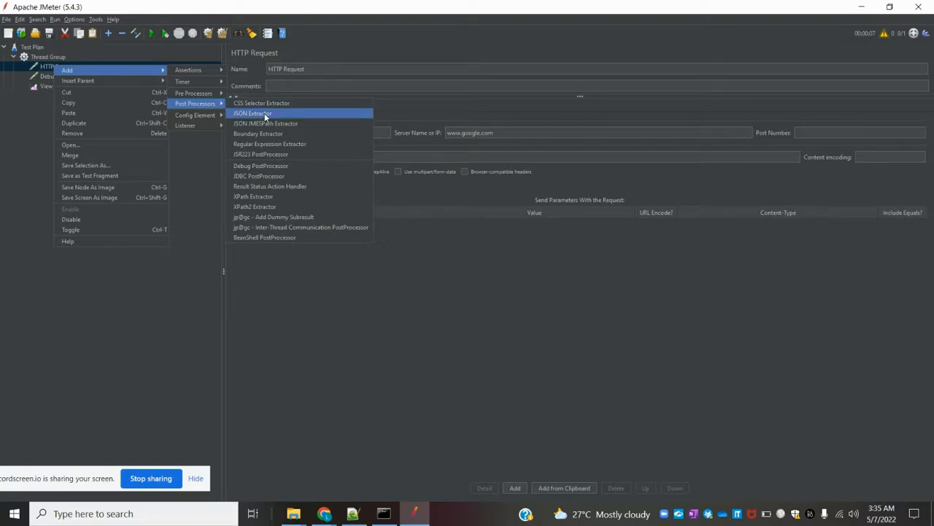
{"action": "left_click", "coordinate": [281, 166]}
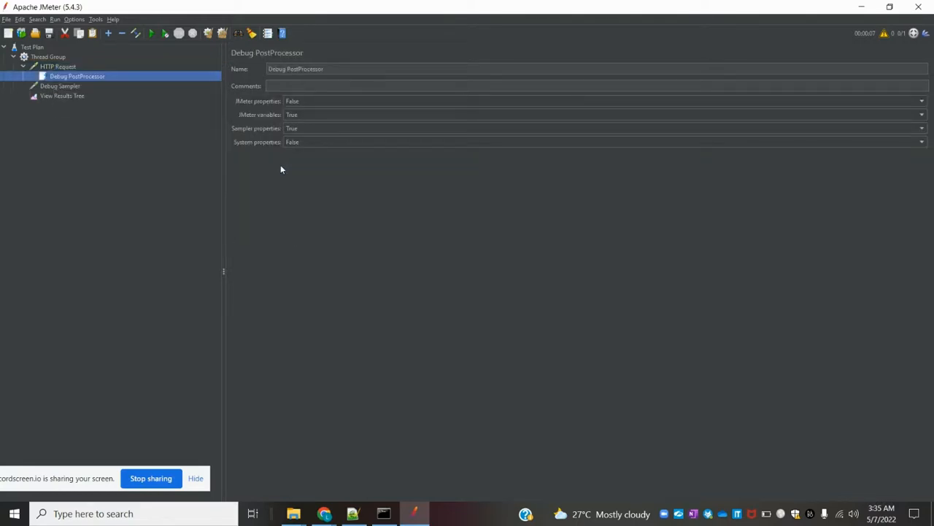
{"action": "left_click", "coordinate": [72, 68]}
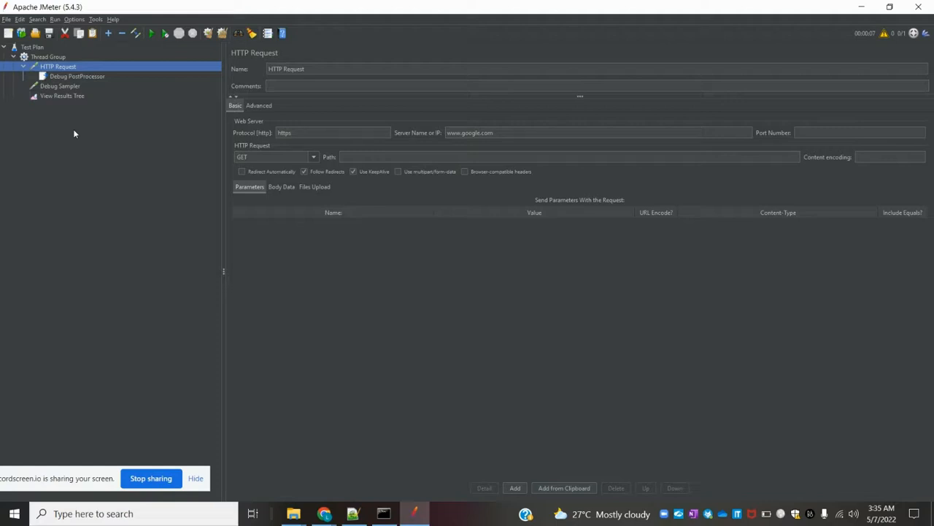
Step: Add the Debug PostProcessor under HTTP Request again and view its settings
{"action": "right_click", "coordinate": [50, 67]}
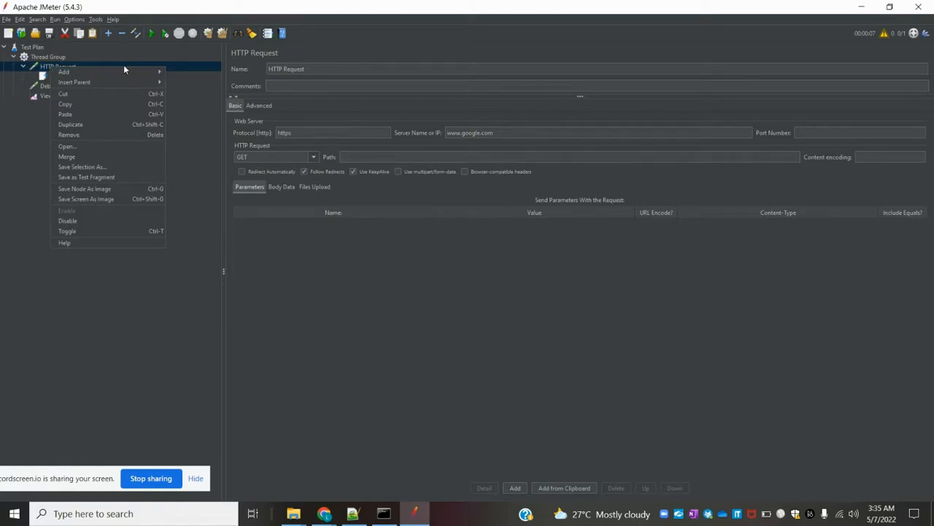
{"action": "mouse_move", "coordinate": [196, 105]}
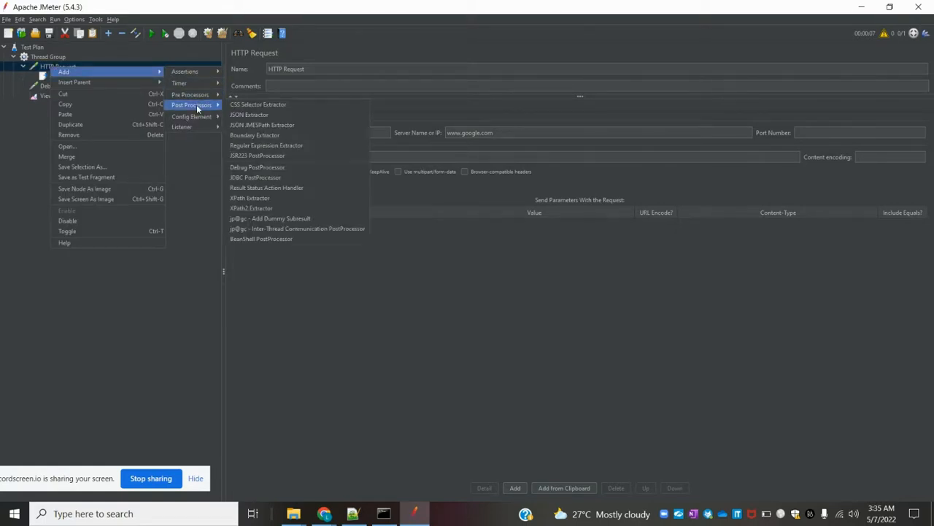
{"action": "left_click", "coordinate": [258, 169]}
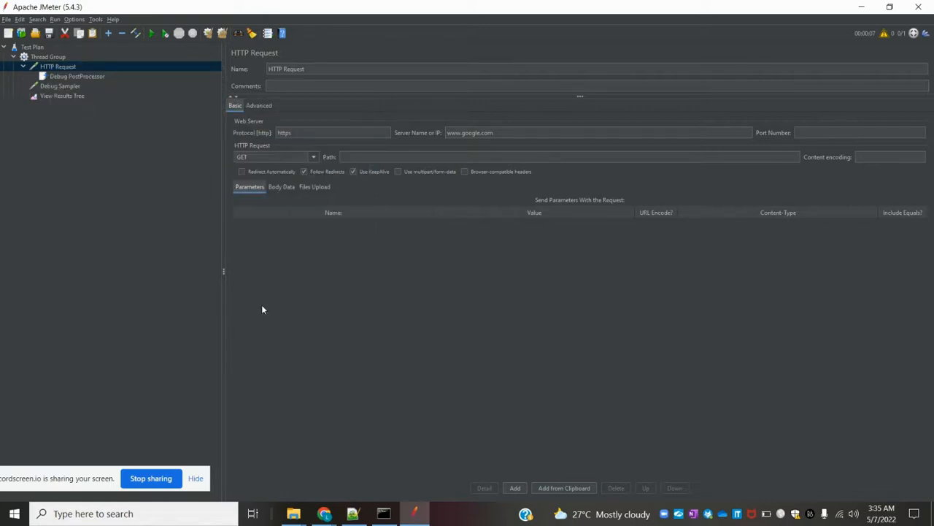
{"action": "left_click", "coordinate": [82, 77]}
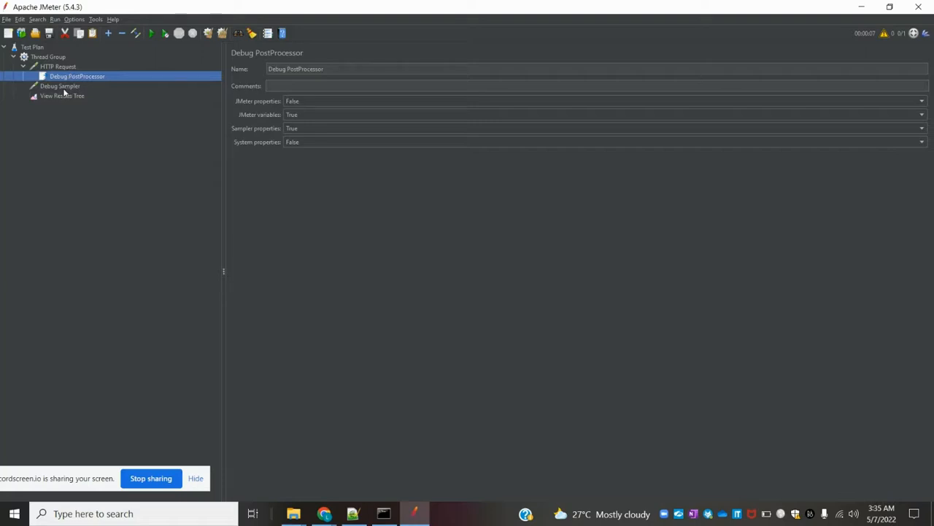
{"action": "left_click", "coordinate": [66, 90]}
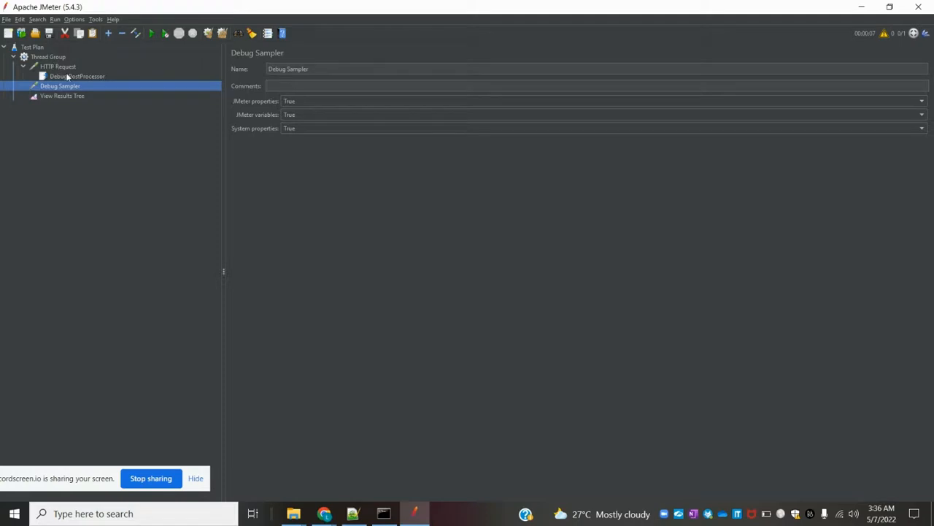
Step: Set the Debug PostProcessor's JMeter properties and System properties to True
{"action": "left_click", "coordinate": [70, 76]}
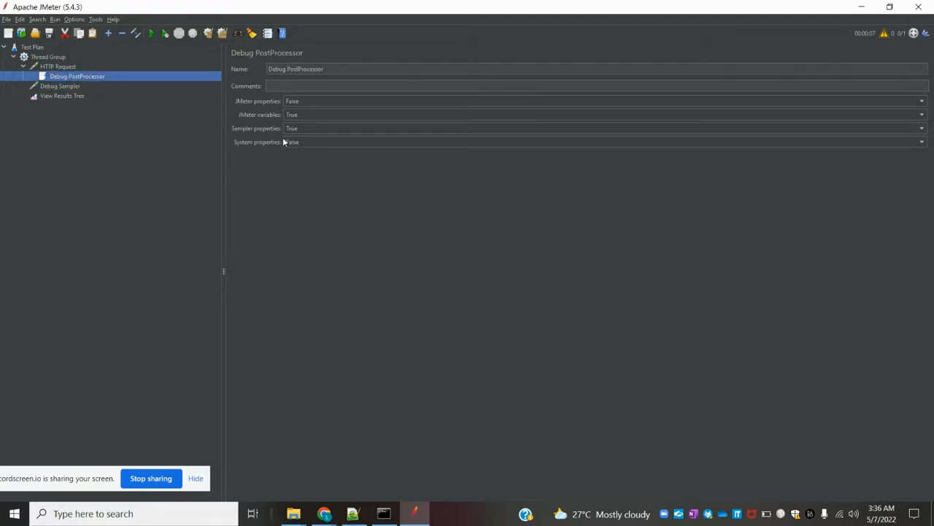
{"action": "left_click", "coordinate": [302, 102]}
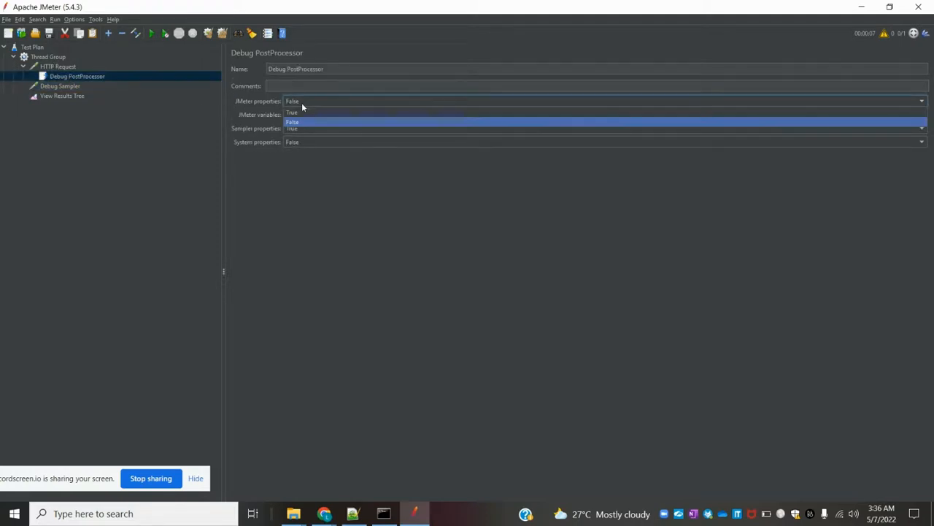
{"action": "left_click", "coordinate": [303, 112]}
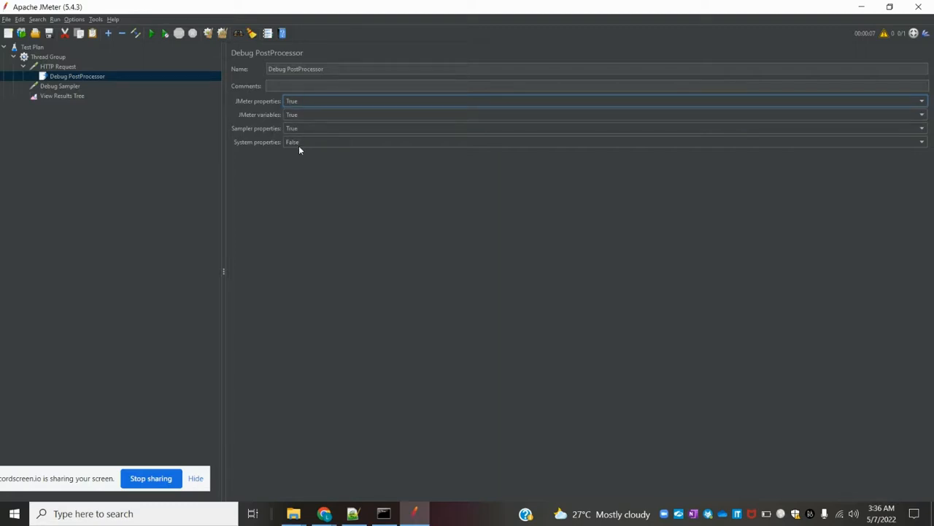
{"action": "left_click", "coordinate": [299, 147]}
{"action": "left_click", "coordinate": [302, 158]}
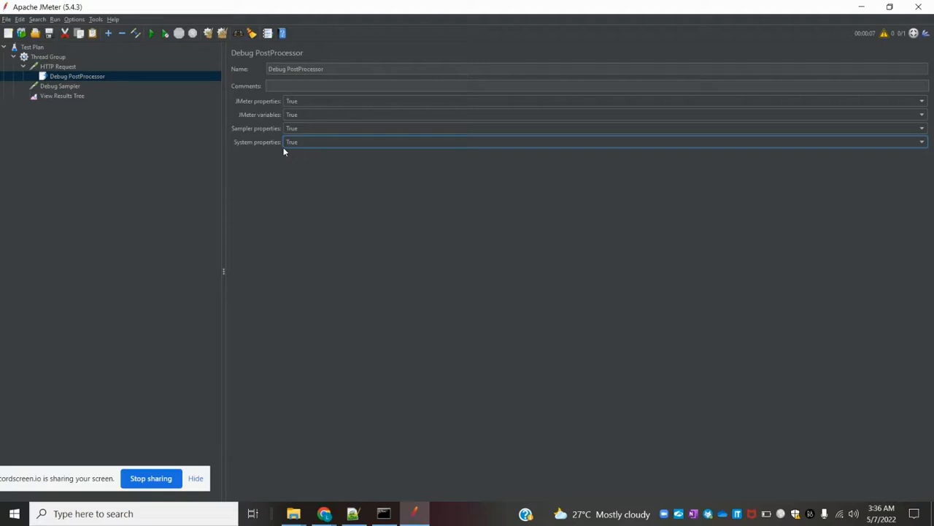
{"action": "left_click", "coordinate": [67, 99]}
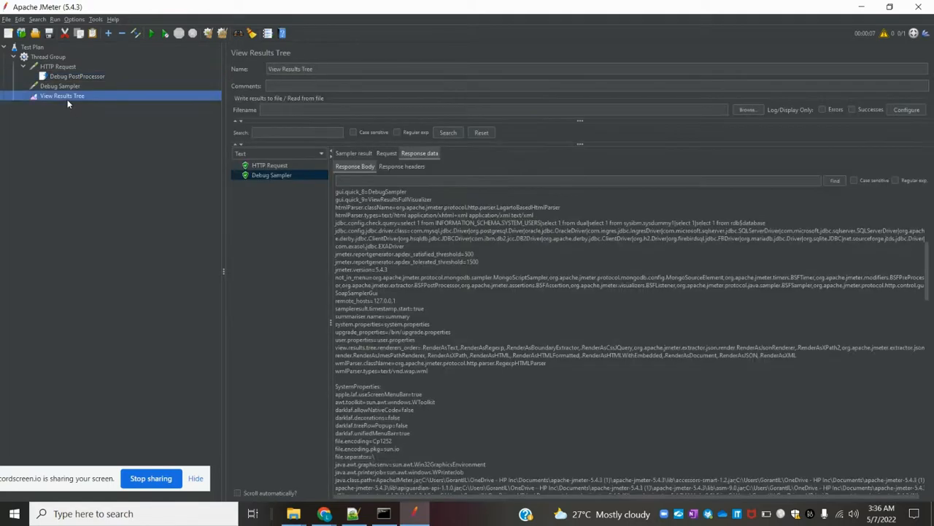
Step: Clear the old View Results Tree results and rerun the test plan without saving
{"action": "left_click", "coordinate": [222, 34]}
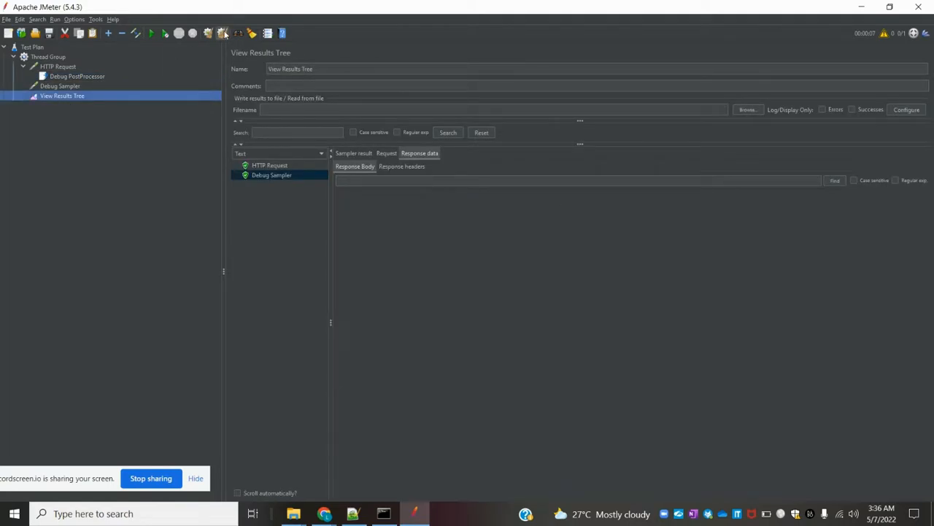
{"action": "left_click", "coordinate": [150, 34]}
{"action": "left_click", "coordinate": [483, 276]}
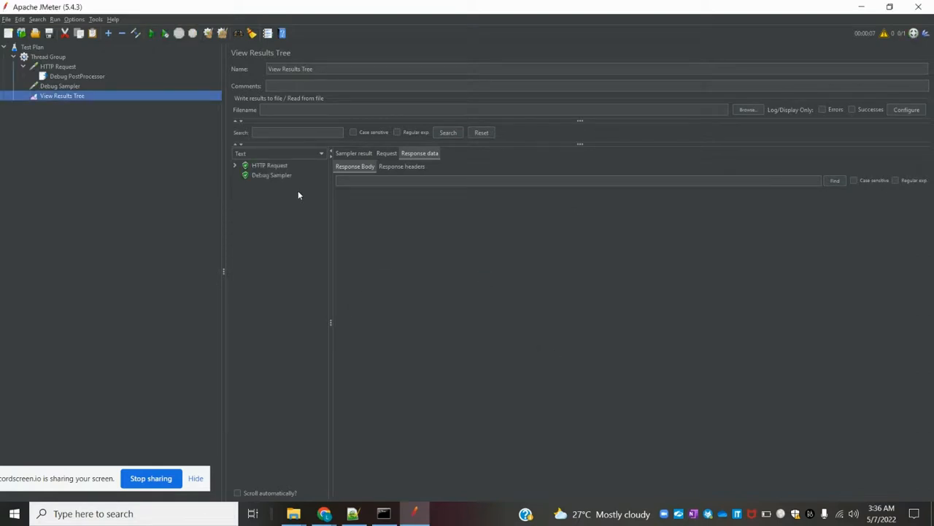
Step: Inspect the HTTP Request-0 and Debug Sampler results, then view the Debug PostProcessor settings
{"action": "left_click", "coordinate": [235, 166]}
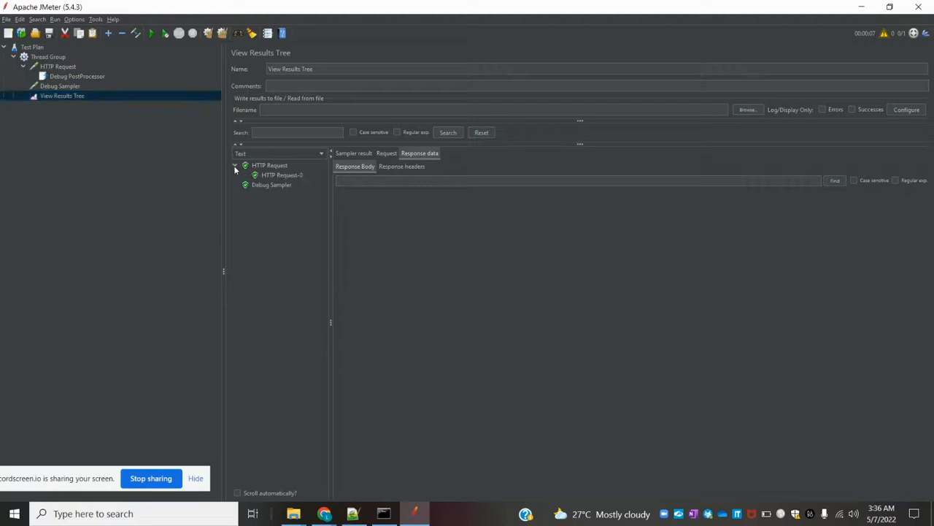
{"action": "left_click", "coordinate": [273, 177]}
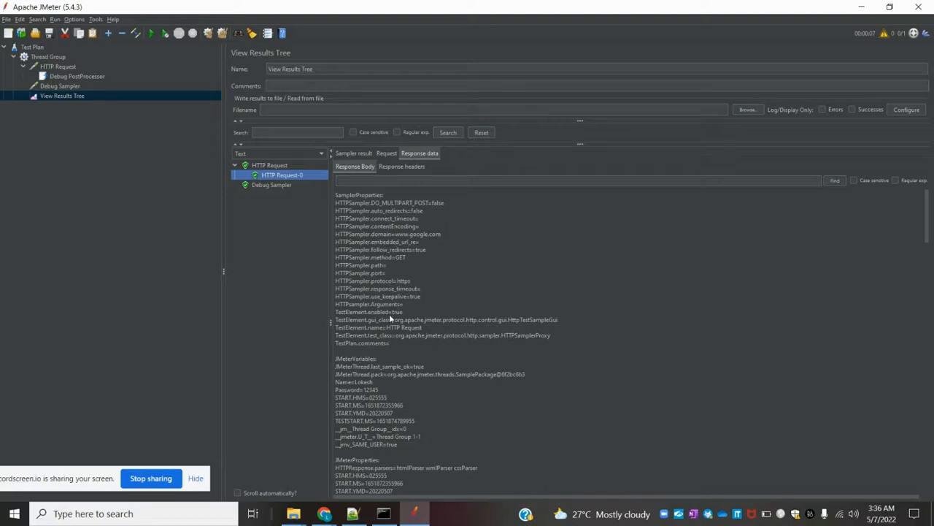
{"action": "left_click", "coordinate": [256, 186]}
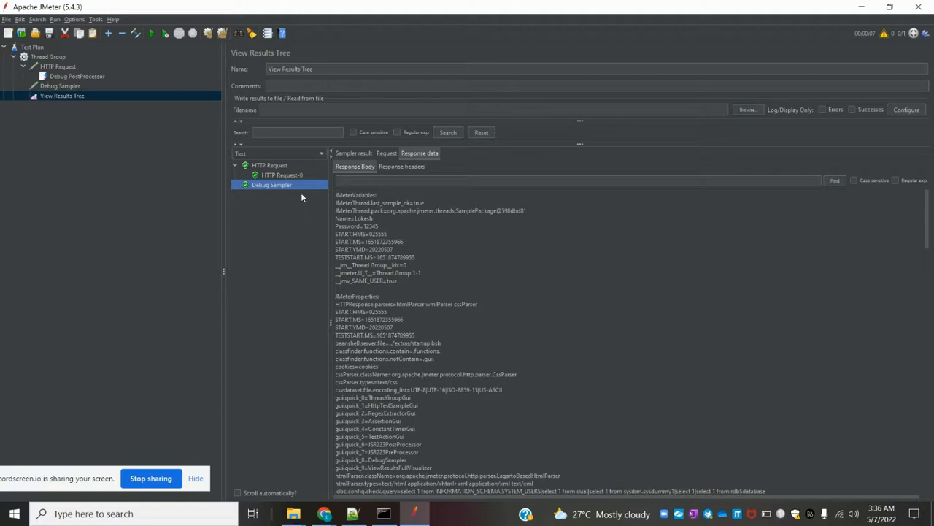
{"action": "left_click", "coordinate": [280, 178]}
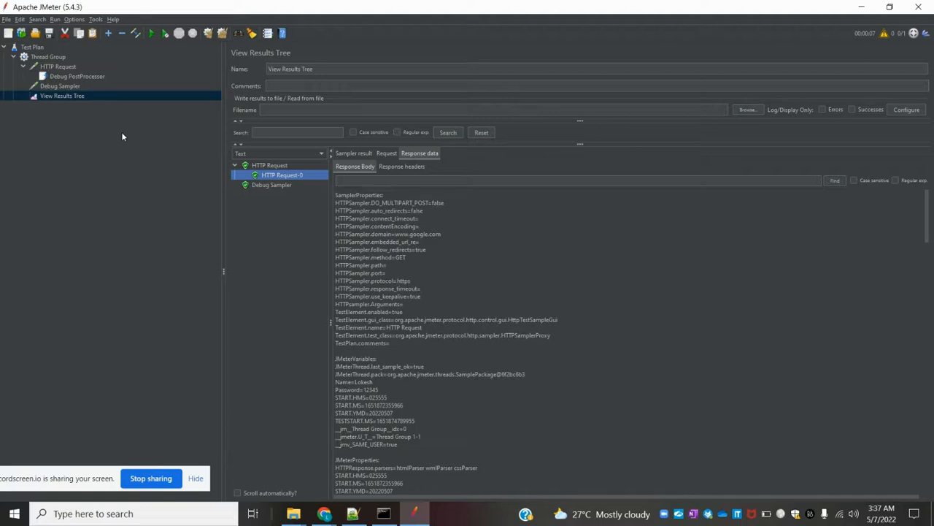
{"action": "left_click", "coordinate": [70, 77]}
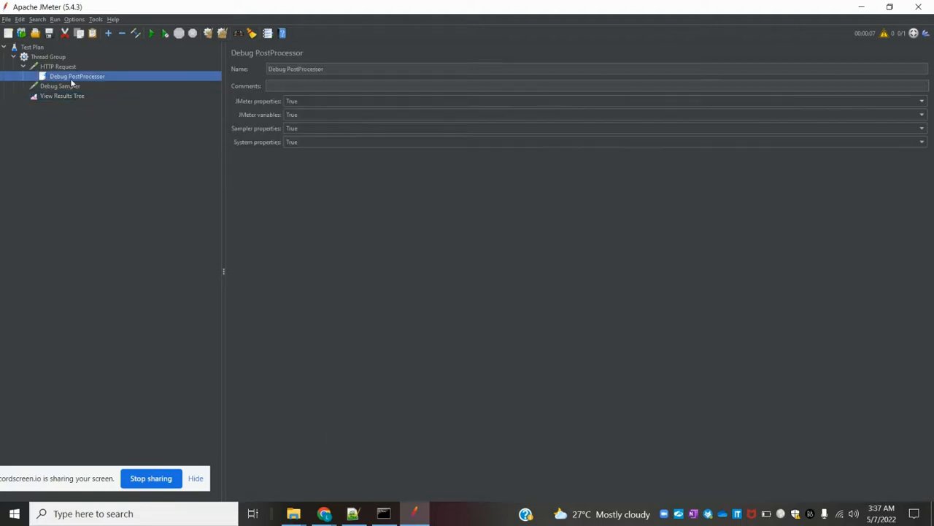
{"action": "left_click", "coordinate": [67, 88]}
{"action": "left_click", "coordinate": [76, 77]}
{"action": "left_click", "coordinate": [75, 20]}
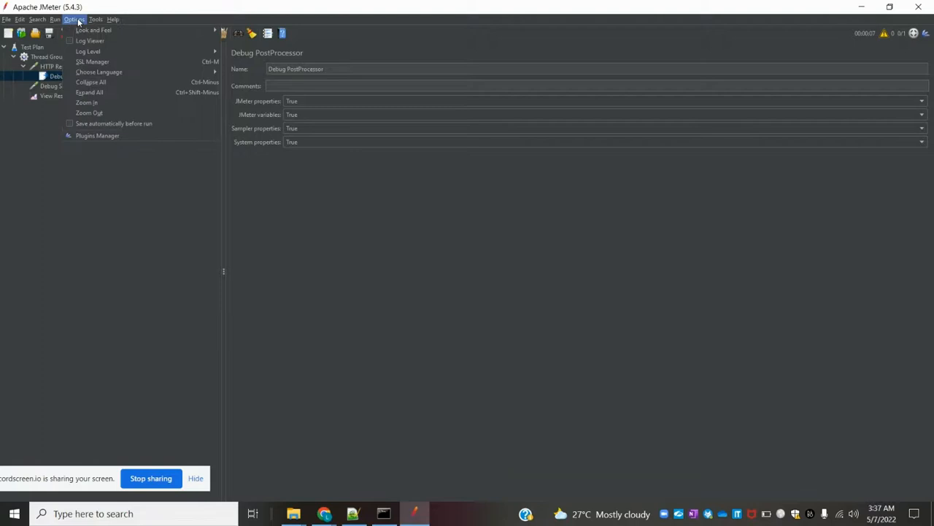
{"action": "left_click", "coordinate": [111, 136]}
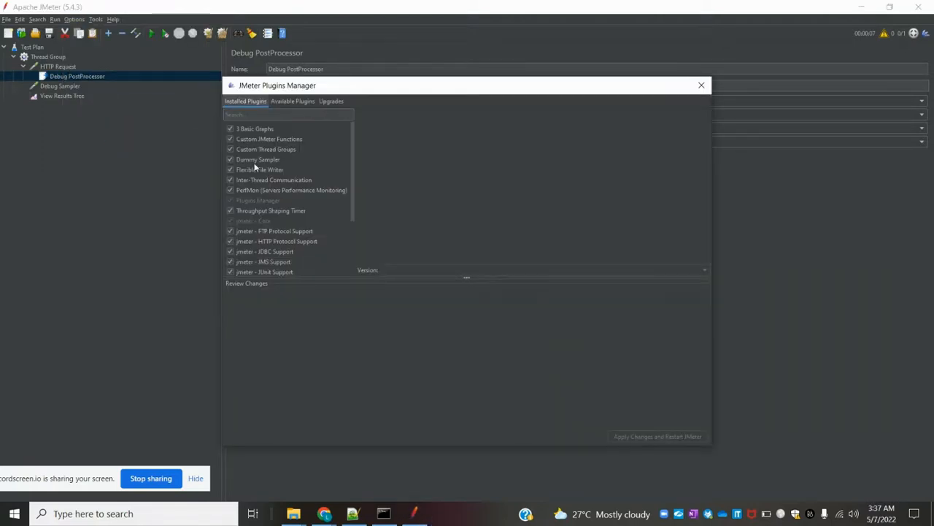
{"action": "left_click", "coordinate": [291, 101]}
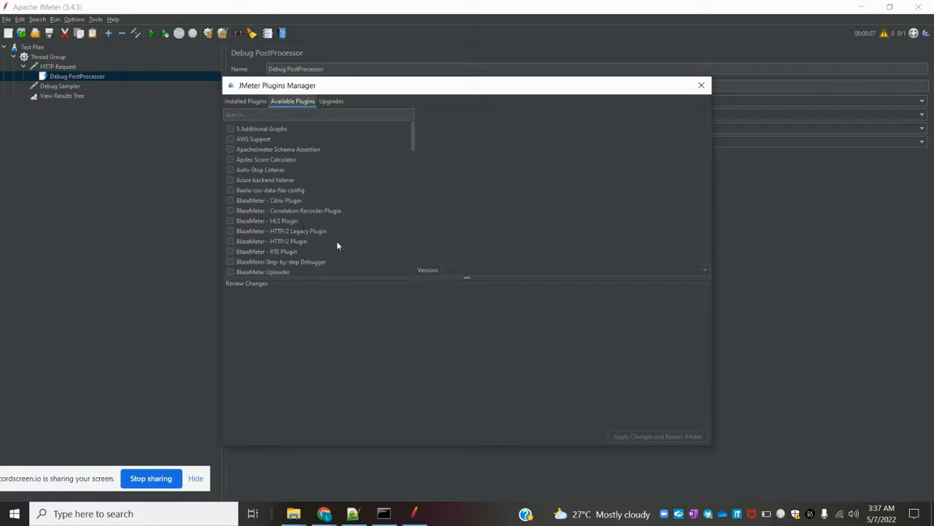
{"action": "left_click", "coordinate": [296, 264]}
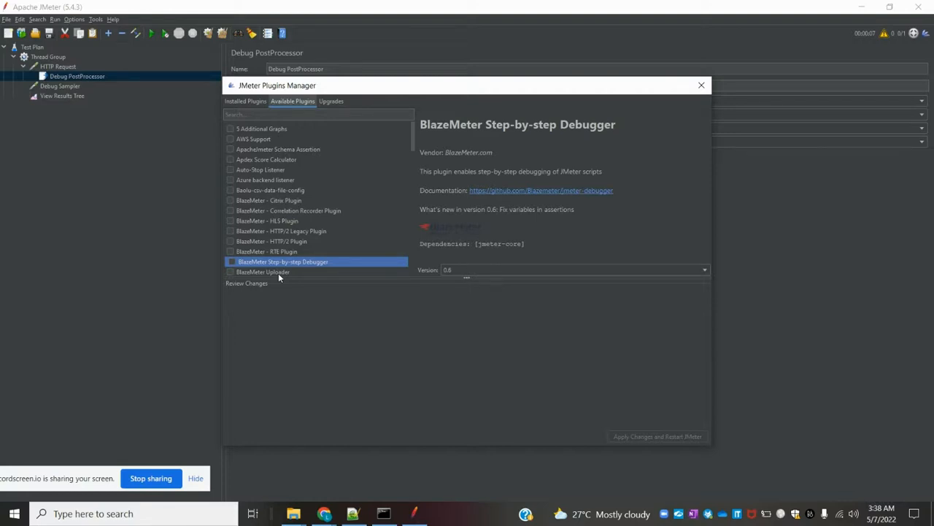
{"action": "left_click", "coordinate": [702, 86]}
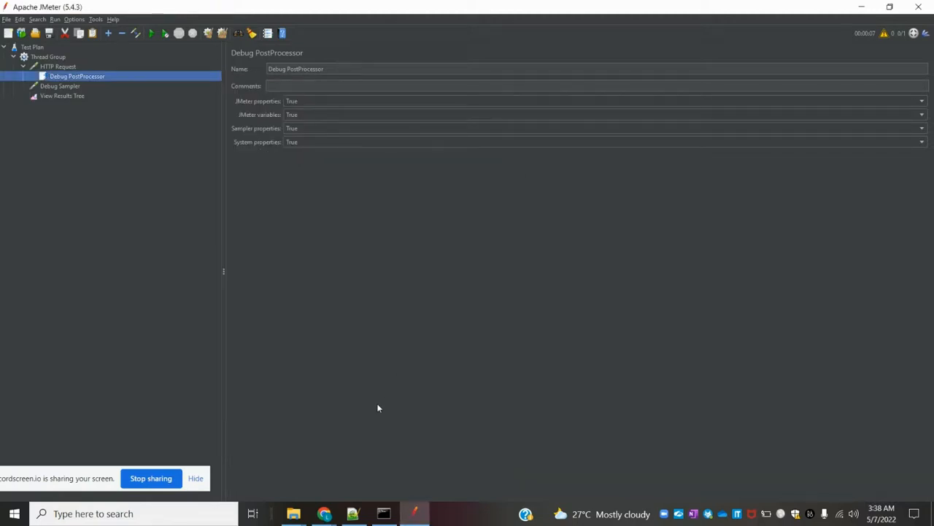
Step: Bring the 'new 8' How to DEBUG notes in Notepad++ in front of JMeter
{"action": "left_click", "coordinate": [353, 513]}
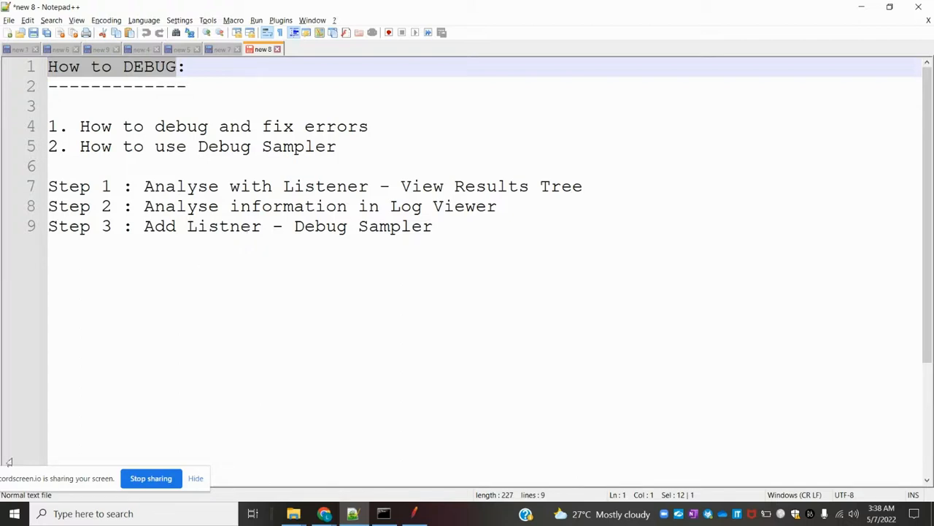
{"action": "left_click_drag", "start_coordinate": [41, 482], "coordinate": [206, 459]}
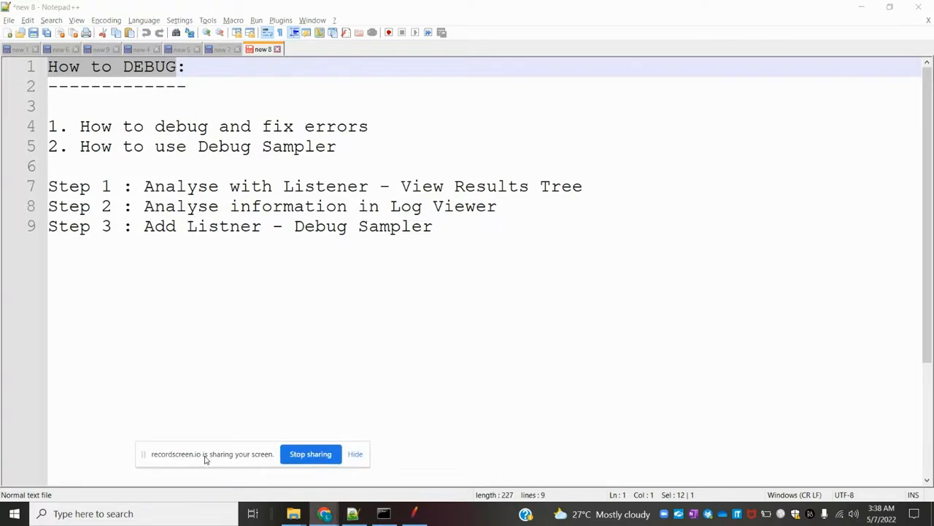